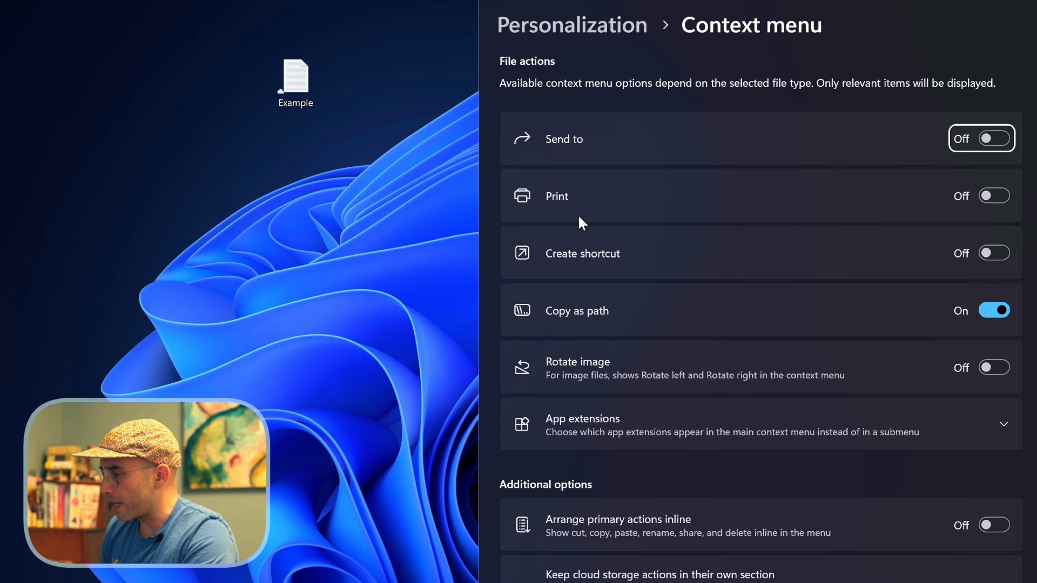
Turn on Create shortcut, check the Example file's context menu, and turn the option off again.
{"action": "left_click", "coordinate": [998, 255]}
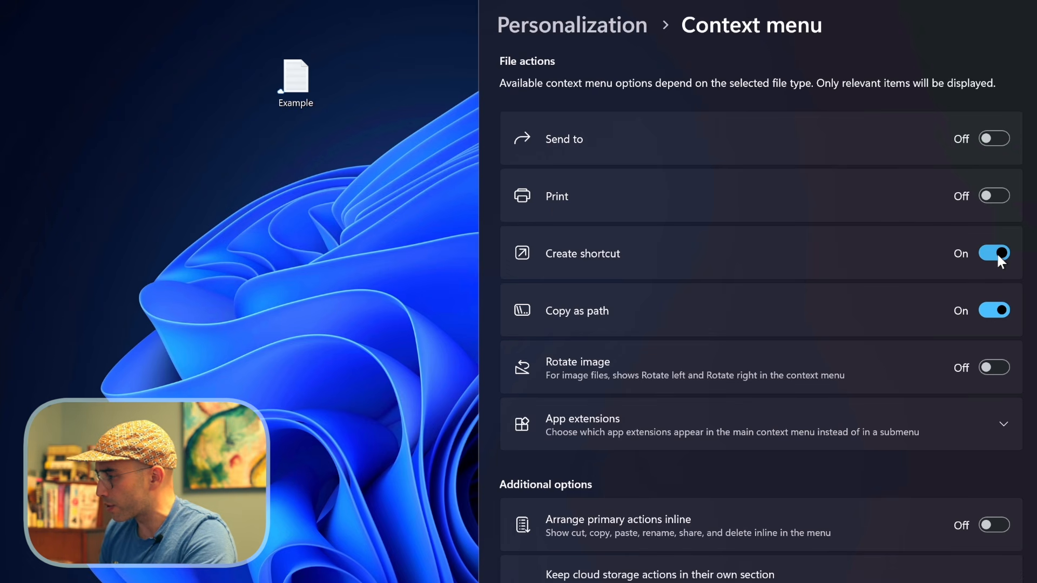
{"action": "right_click", "coordinate": [305, 80]}
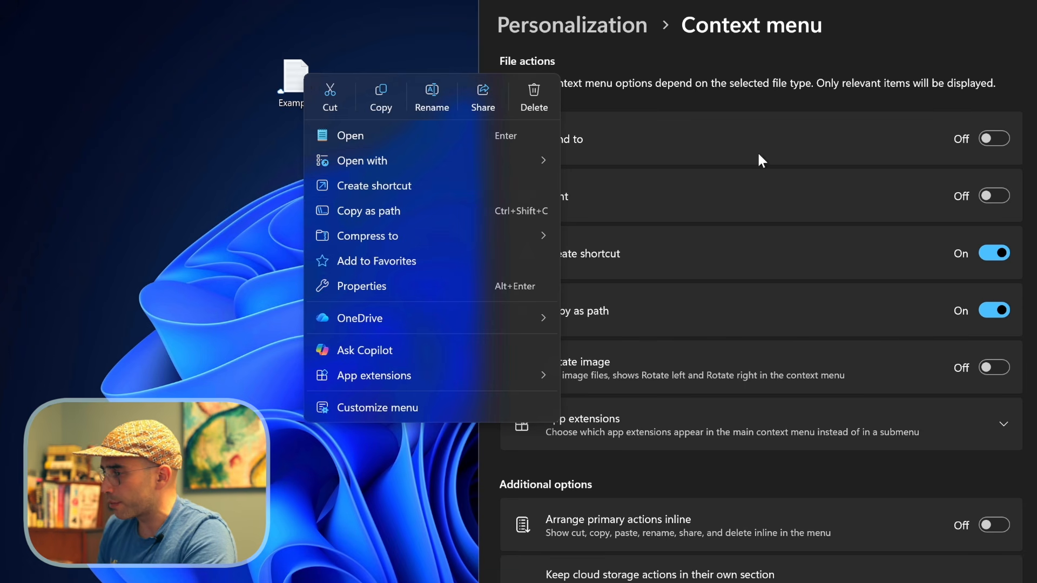
{"action": "left_click", "coordinate": [815, 80]}
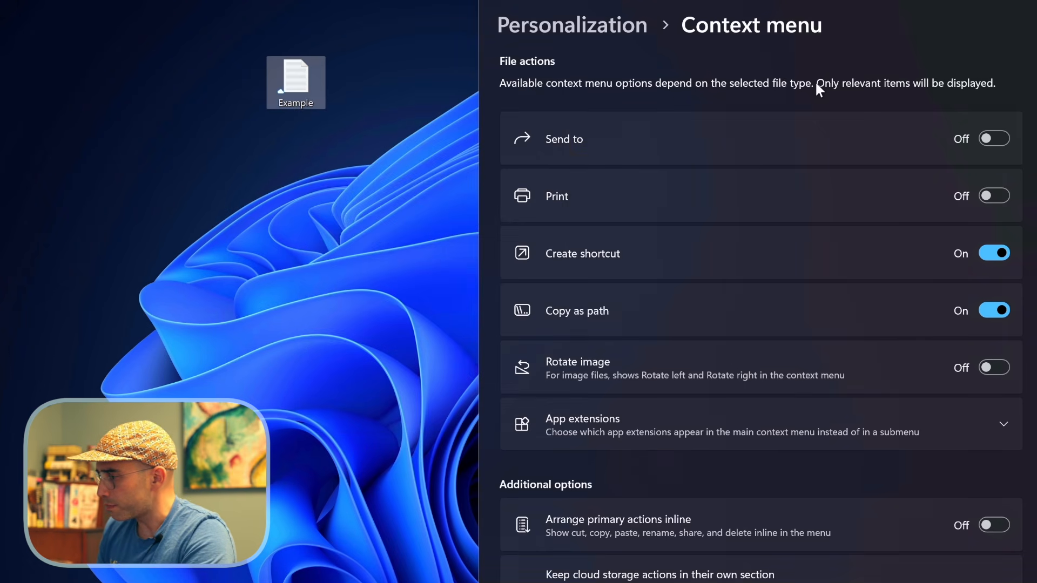
{"action": "left_click", "coordinate": [996, 252]}
Turn on Notepad under App extensions for the main context menu and check the Example file's context menu.
{"action": "scroll", "coordinate": [864, 256], "scroll_direction": "down", "scroll_amount": 3}
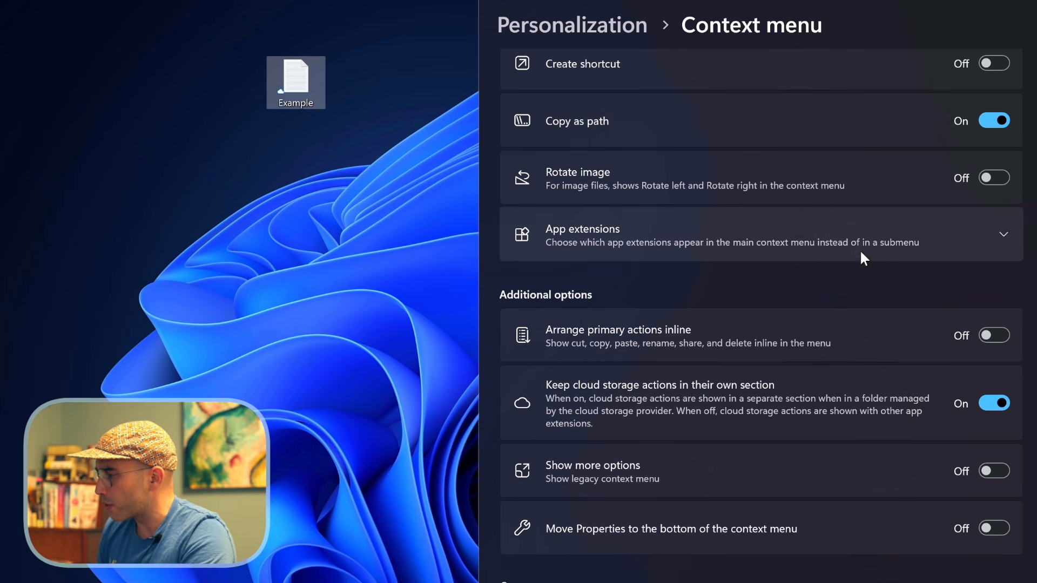
{"action": "left_click", "coordinate": [979, 235]}
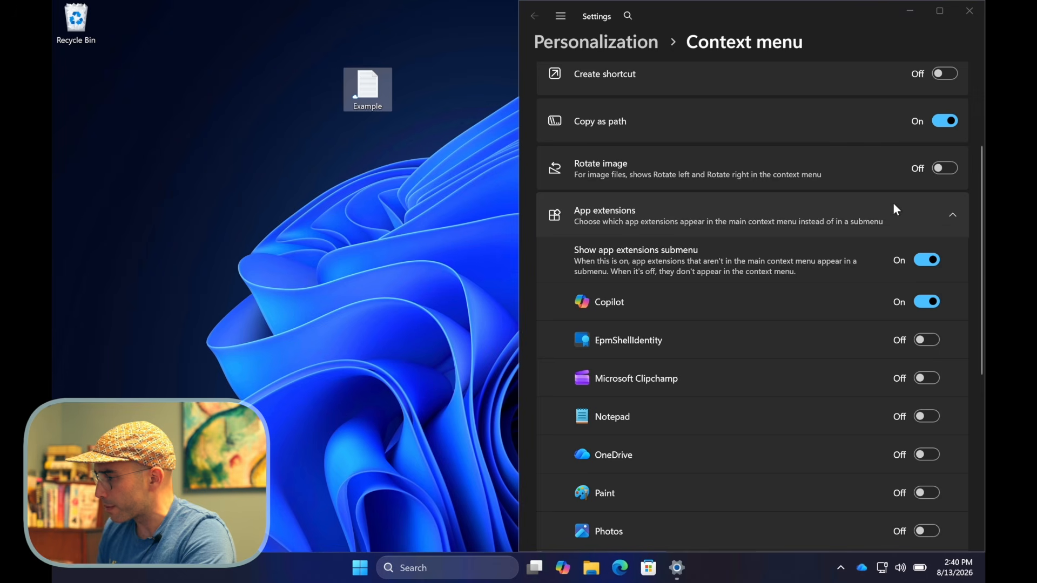
{"action": "right_click", "coordinate": [376, 99]}
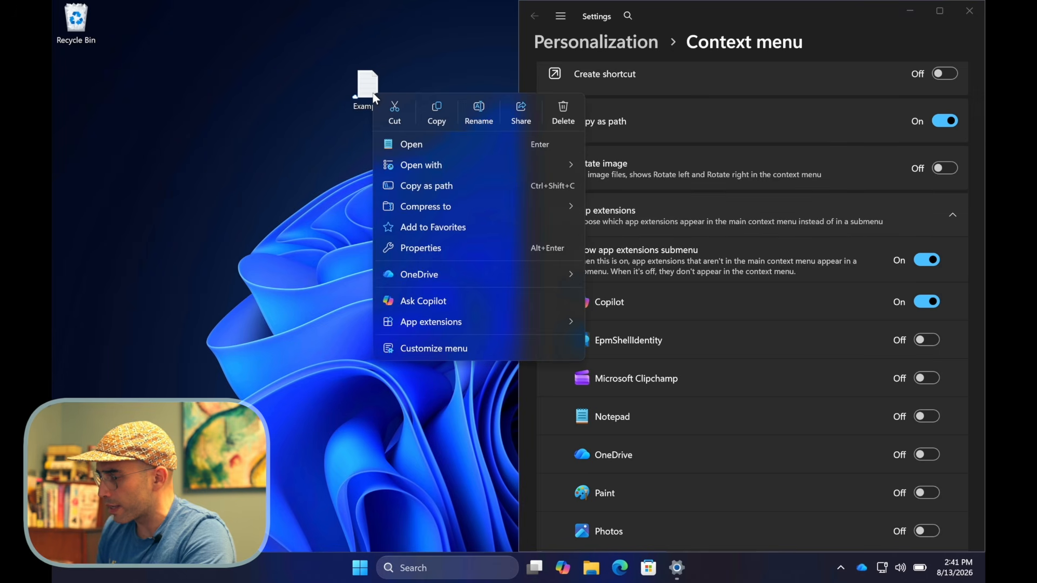
{"action": "mouse_move", "coordinate": [406, 327]}
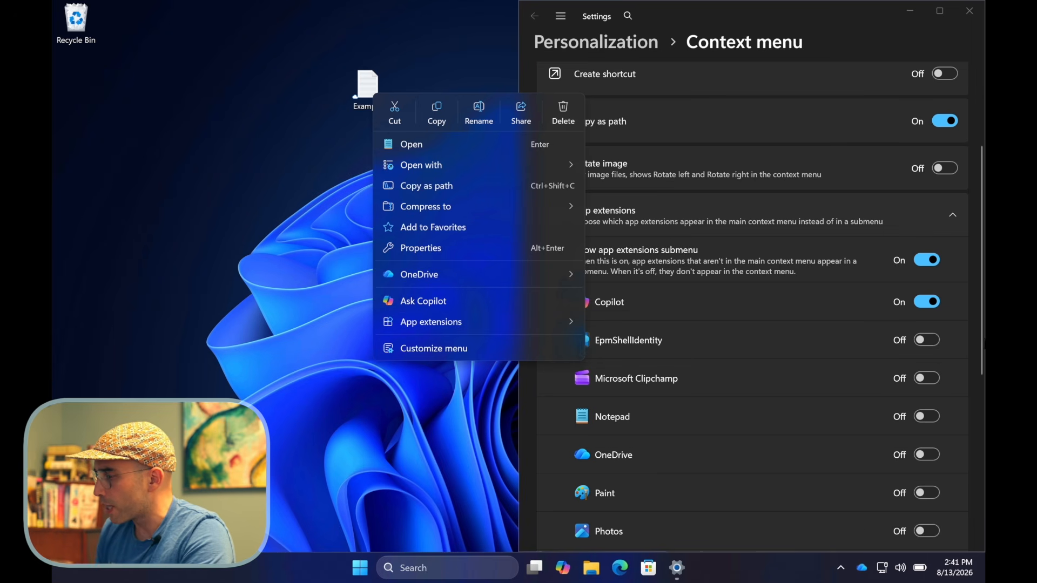
{"action": "left_click", "coordinate": [973, 338]}
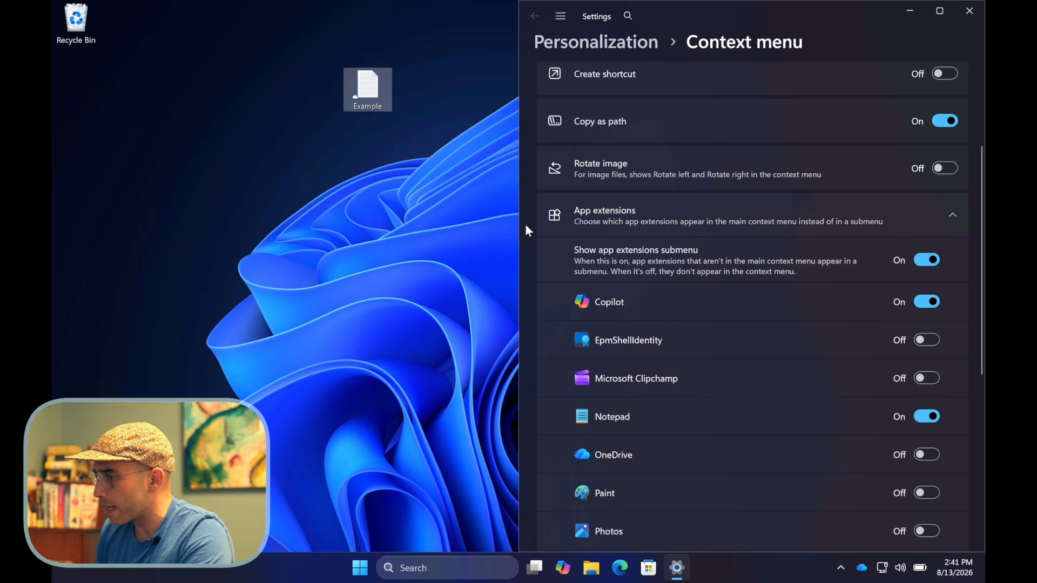
{"action": "right_click", "coordinate": [365, 92]}
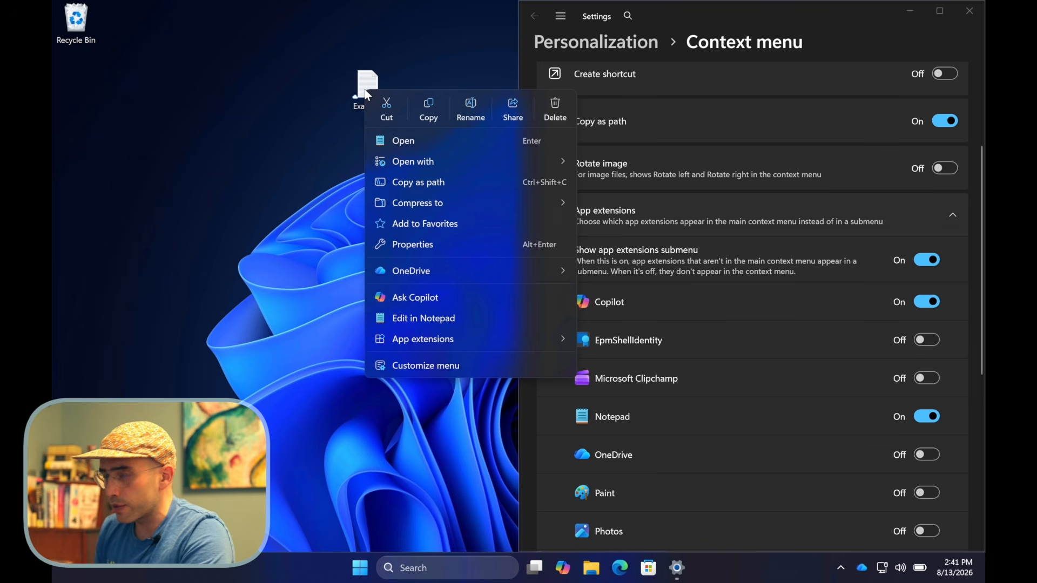
Turn off Copilot under App extensions, check the Example file's app extensions submenu, and collapse the extension list.
{"action": "left_click", "coordinate": [925, 304]}
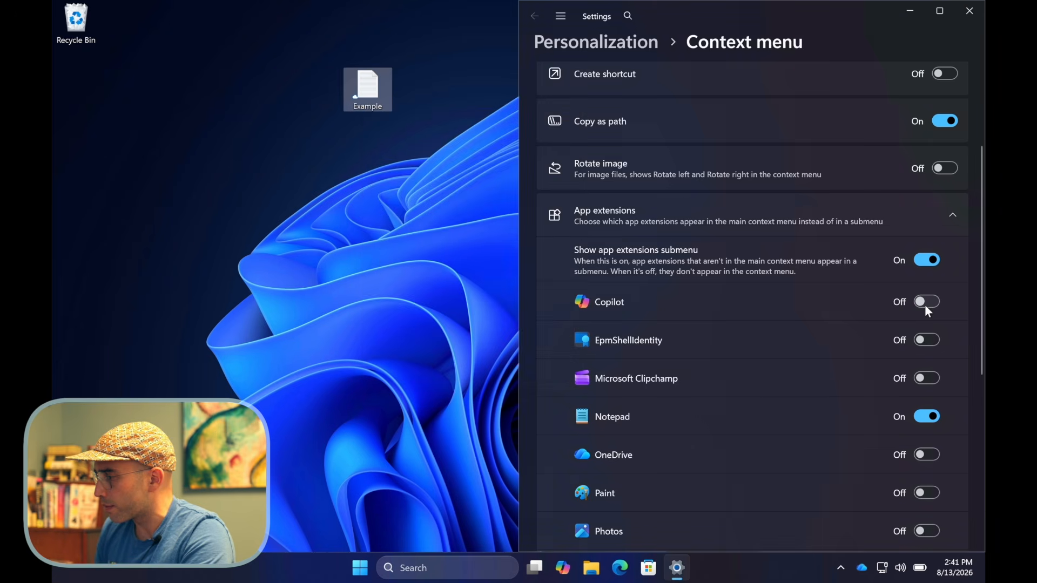
{"action": "right_click", "coordinate": [370, 89]}
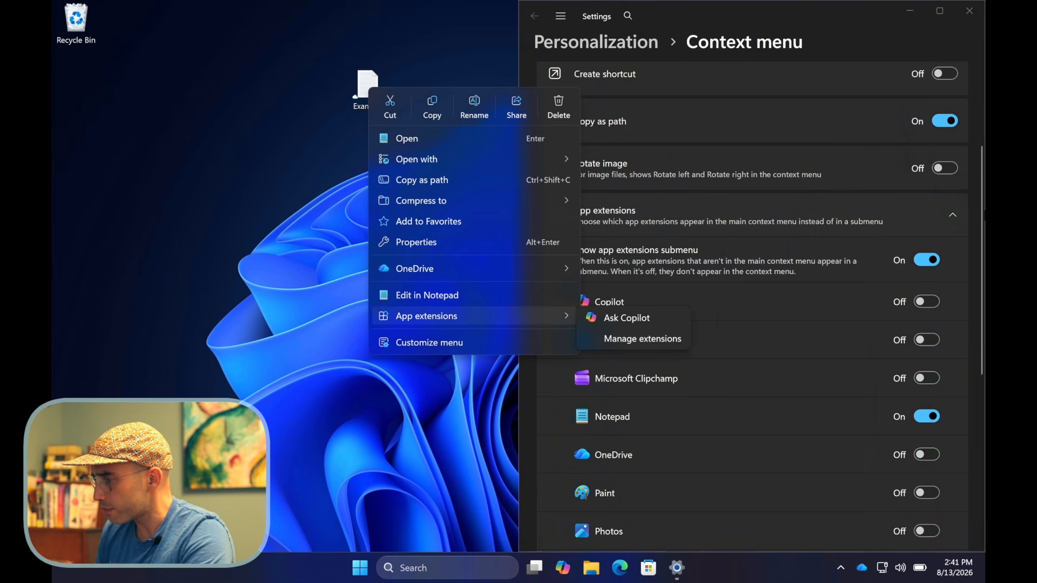
{"action": "left_click", "coordinate": [973, 203]}
{"action": "left_click", "coordinate": [953, 215]}
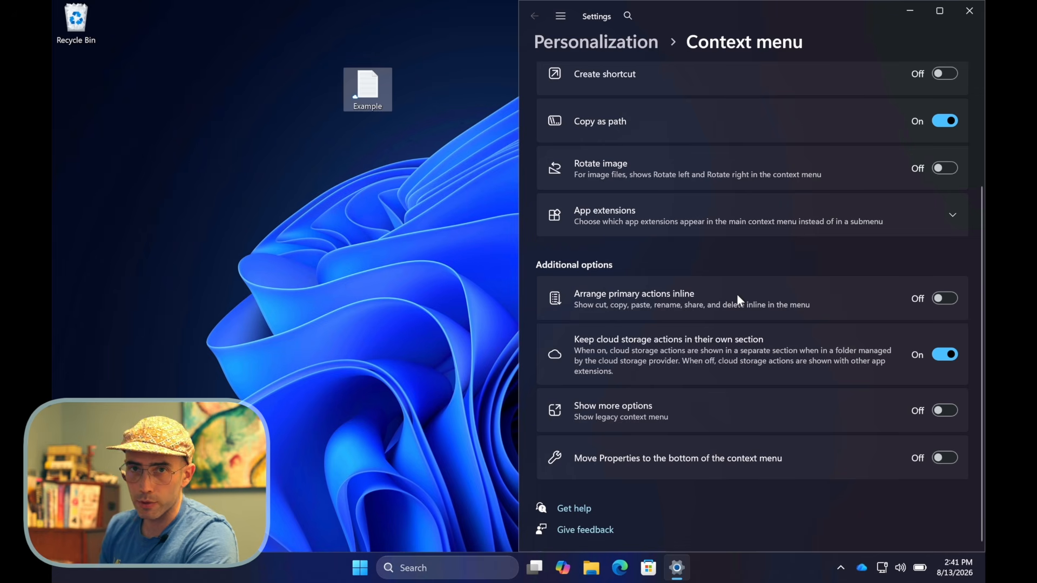
Turn on Arrange primary actions inline, comparing the Example file's context menu before and after.
{"action": "right_click", "coordinate": [372, 83]}
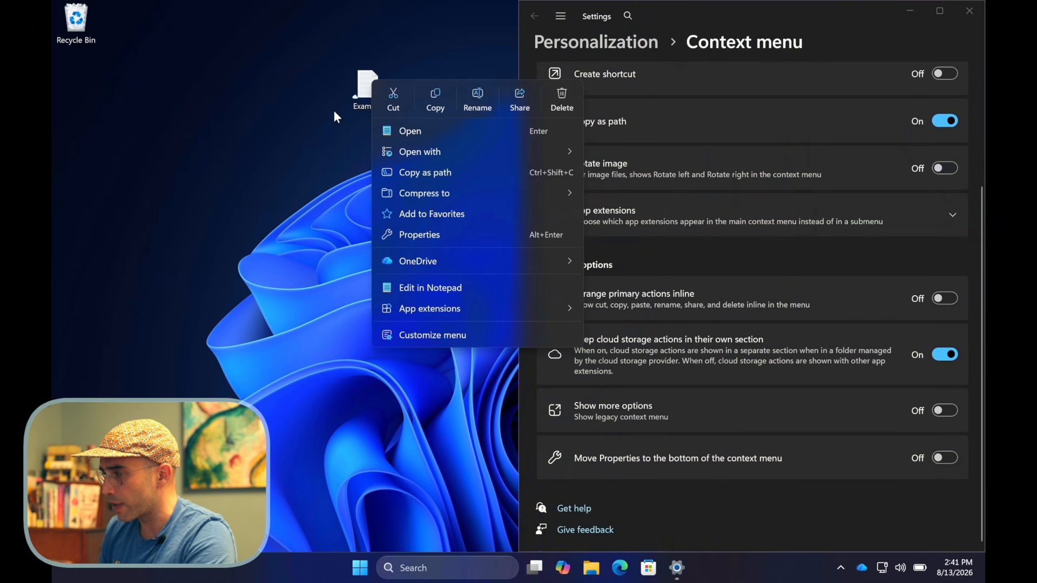
{"action": "left_click", "coordinate": [303, 179]}
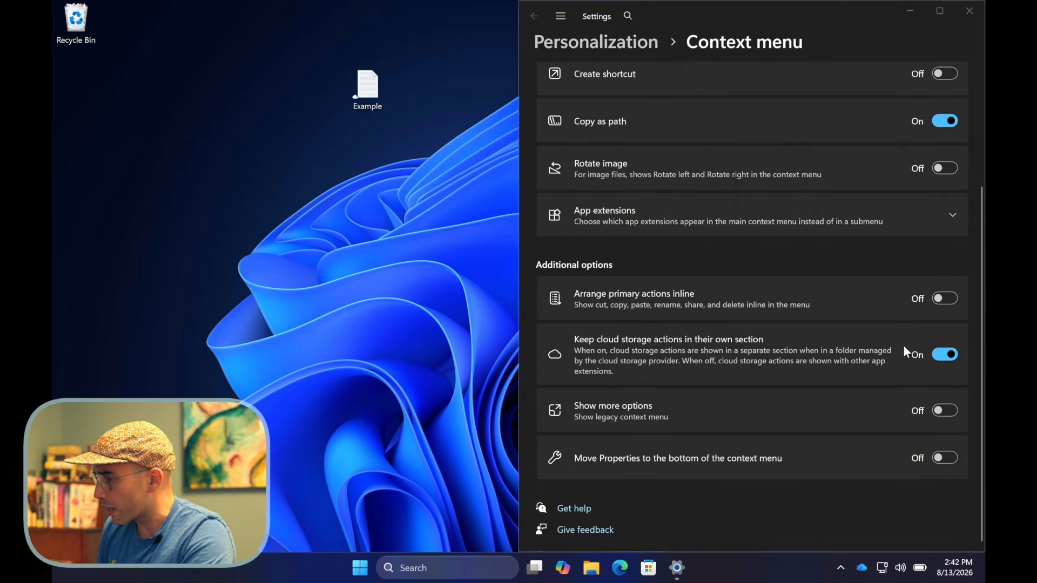
{"action": "left_click", "coordinate": [950, 300]}
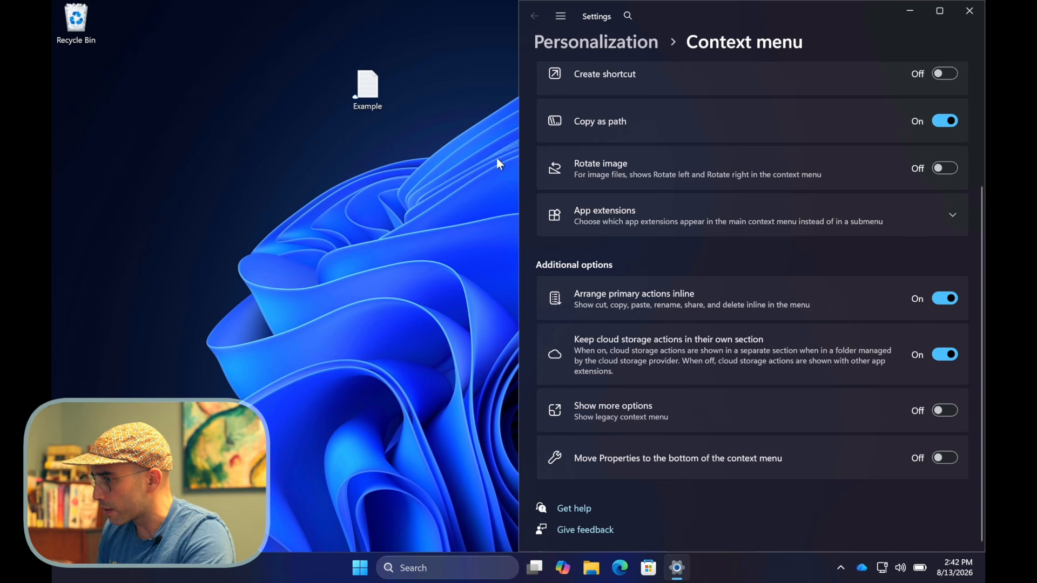
{"action": "right_click", "coordinate": [369, 87]}
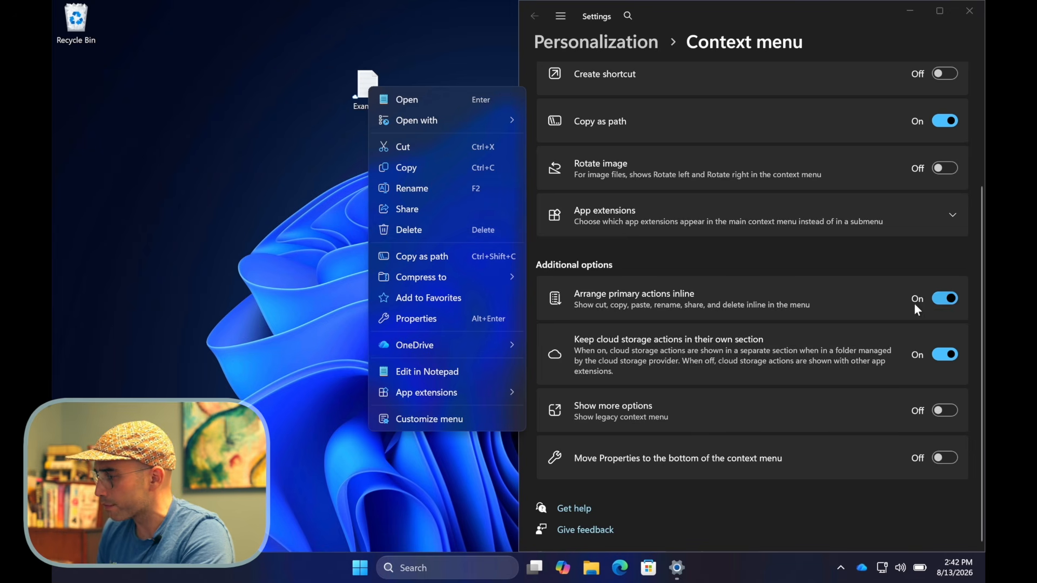
{"action": "left_click", "coordinate": [845, 269]}
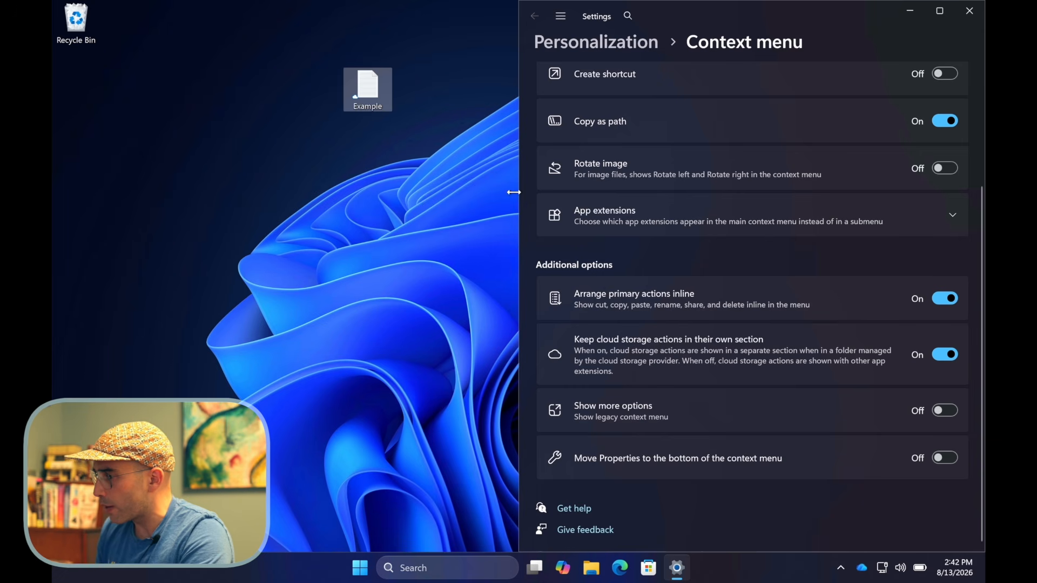
Turn off Keep cloud storage actions in their own section, compare OneDrive's place in the Example file's context menu, and turn it back on.
{"action": "right_click", "coordinate": [368, 97]}
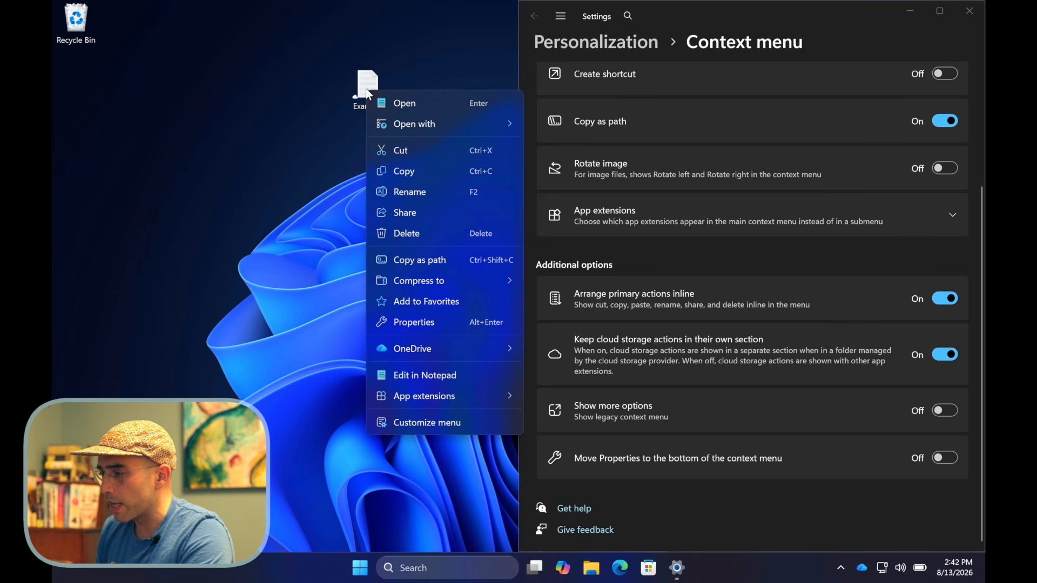
{"action": "mouse_move", "coordinate": [396, 356]}
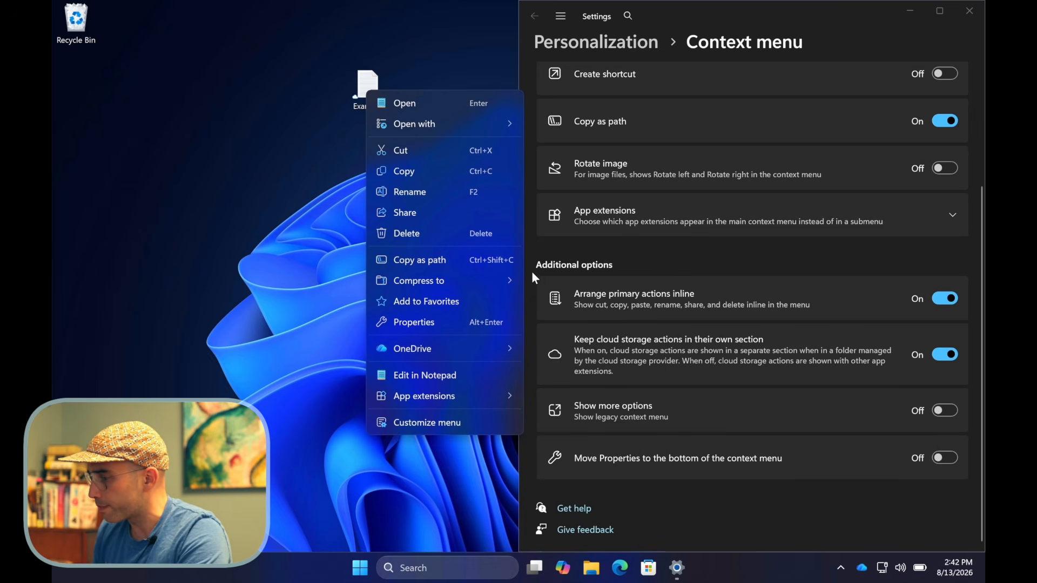
{"action": "left_click", "coordinate": [361, 373]}
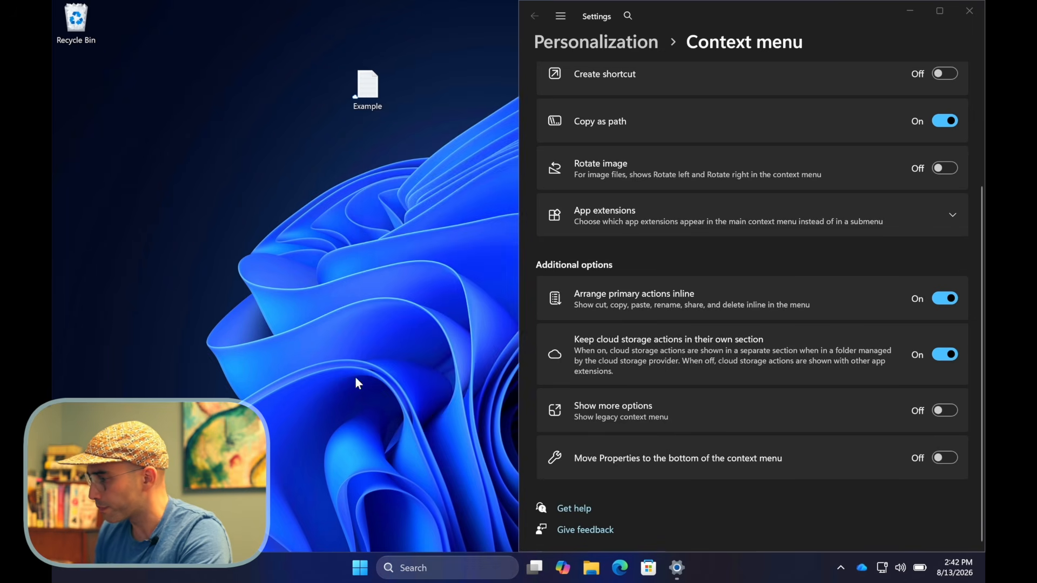
{"action": "left_click", "coordinate": [951, 358]}
{"action": "right_click", "coordinate": [369, 93]}
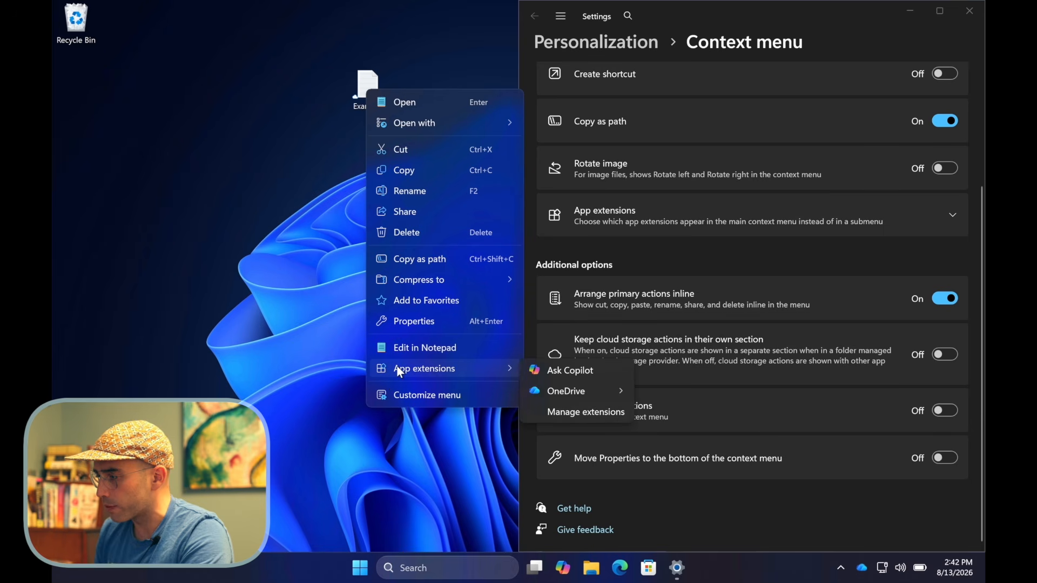
{"action": "left_click", "coordinate": [317, 327]}
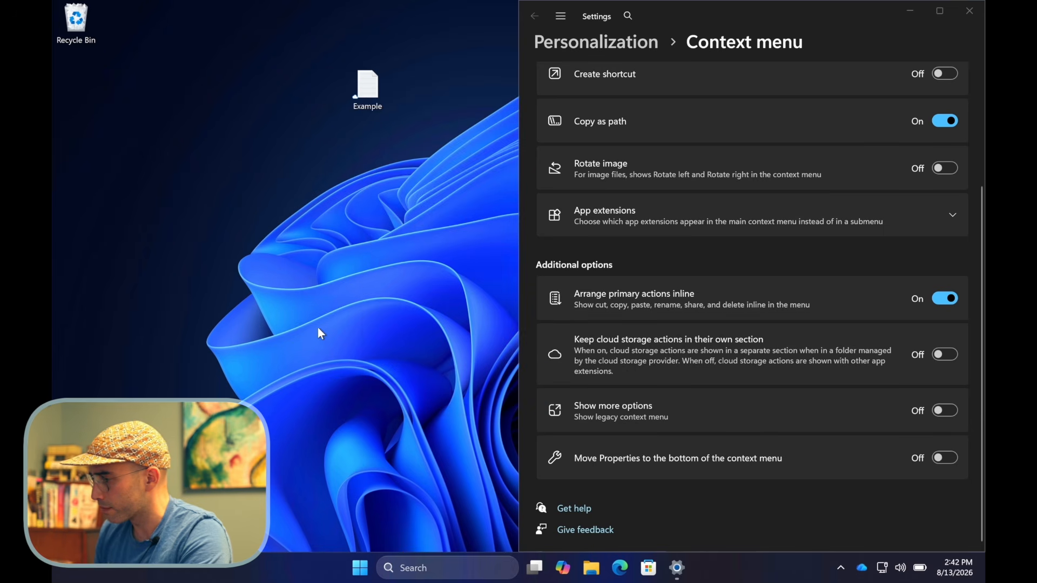
{"action": "left_click", "coordinate": [944, 355]}
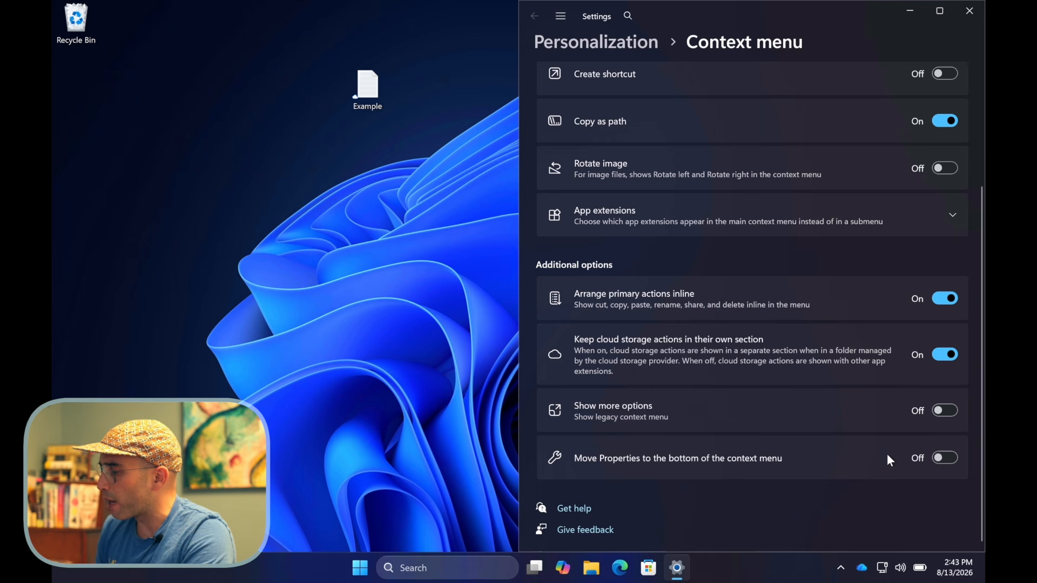
Turn on Move Properties to the bottom of the context menu, then open and close the Example file's properties from that menu.
{"action": "left_click", "coordinate": [939, 459]}
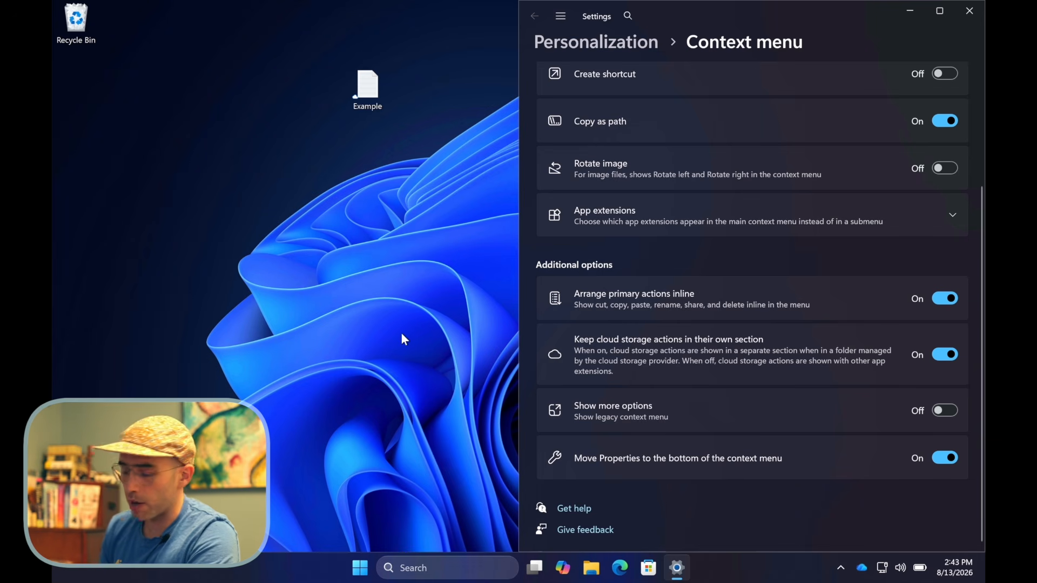
{"action": "right_click", "coordinate": [370, 94]}
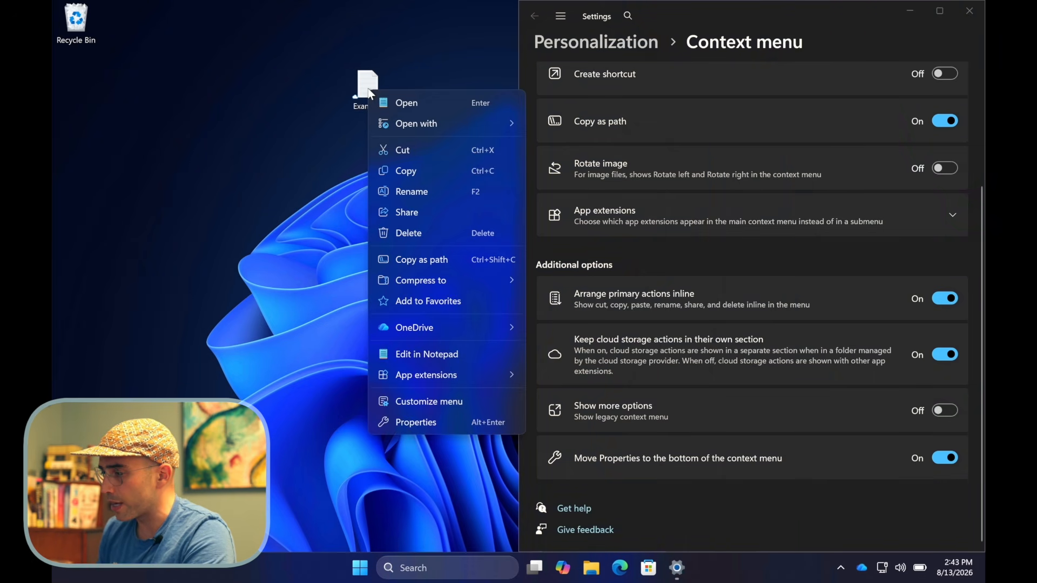
{"action": "left_click", "coordinate": [415, 429]}
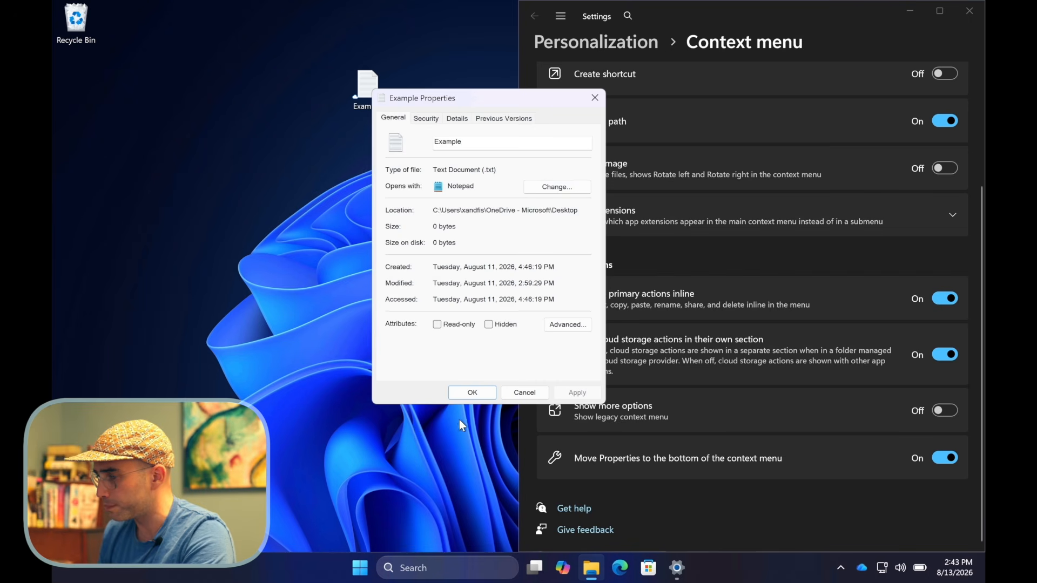
{"action": "left_click", "coordinate": [467, 394]}
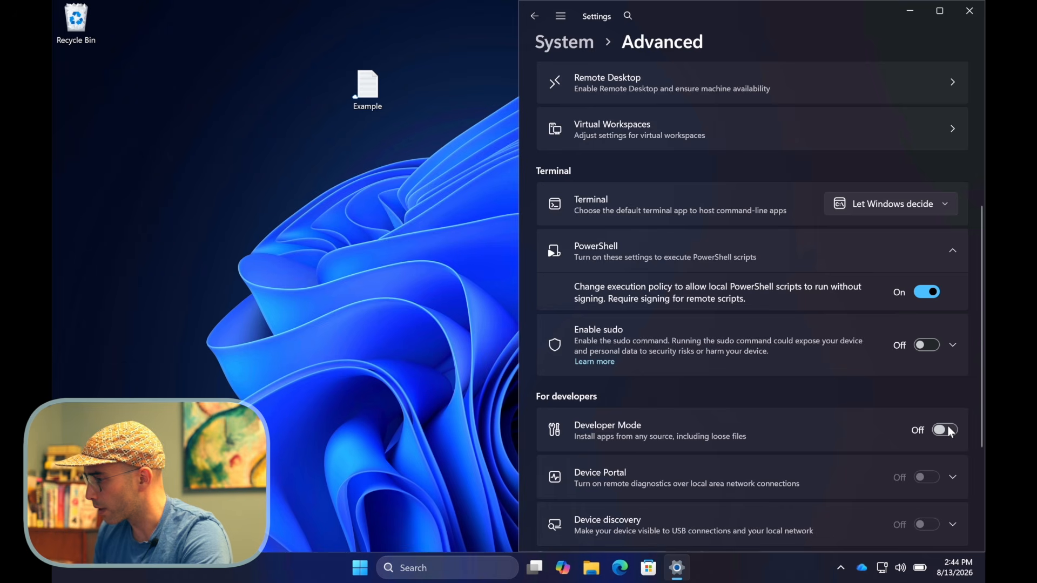
Turn on Developer Mode in the advanced system settings and accept the security confirmation.
{"action": "left_click", "coordinate": [945, 430]}
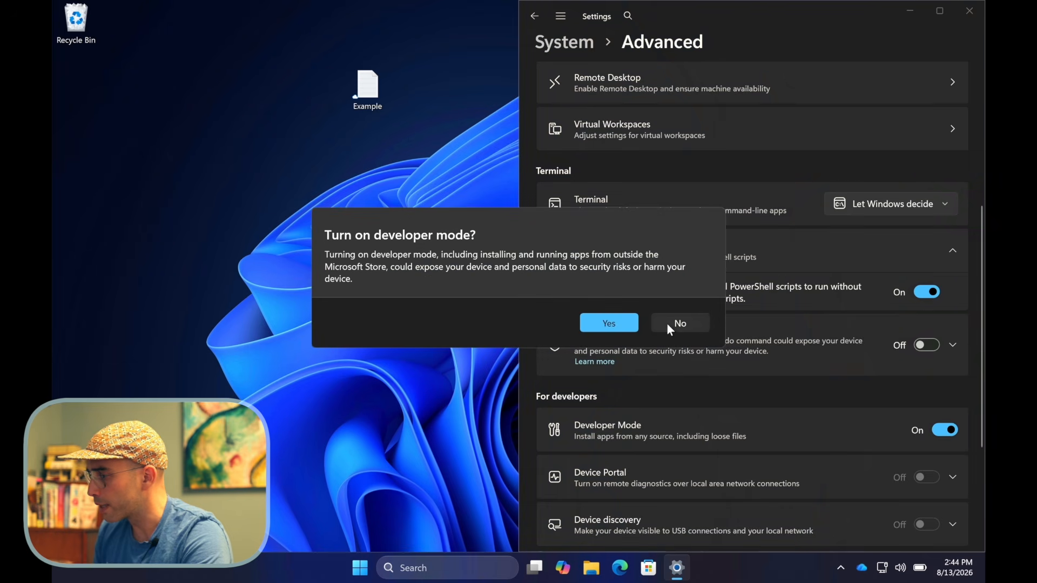
{"action": "left_click", "coordinate": [624, 320]}
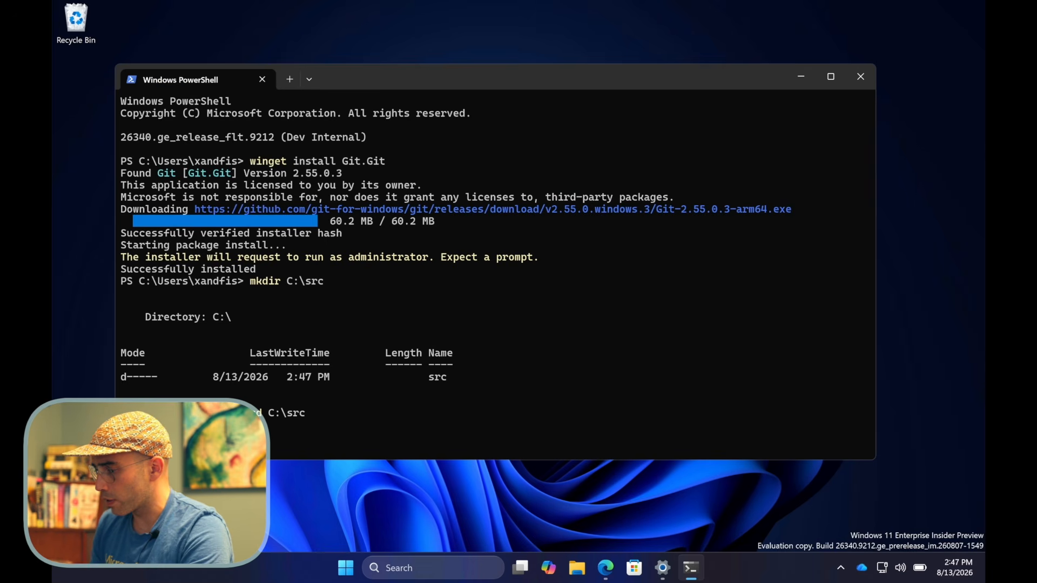
Switch to Edge, copy the HTTPS clone URL of the MyContextMenuTools GitHub repository, and return to PowerShell.
{"action": "left_click", "coordinate": [606, 568]}
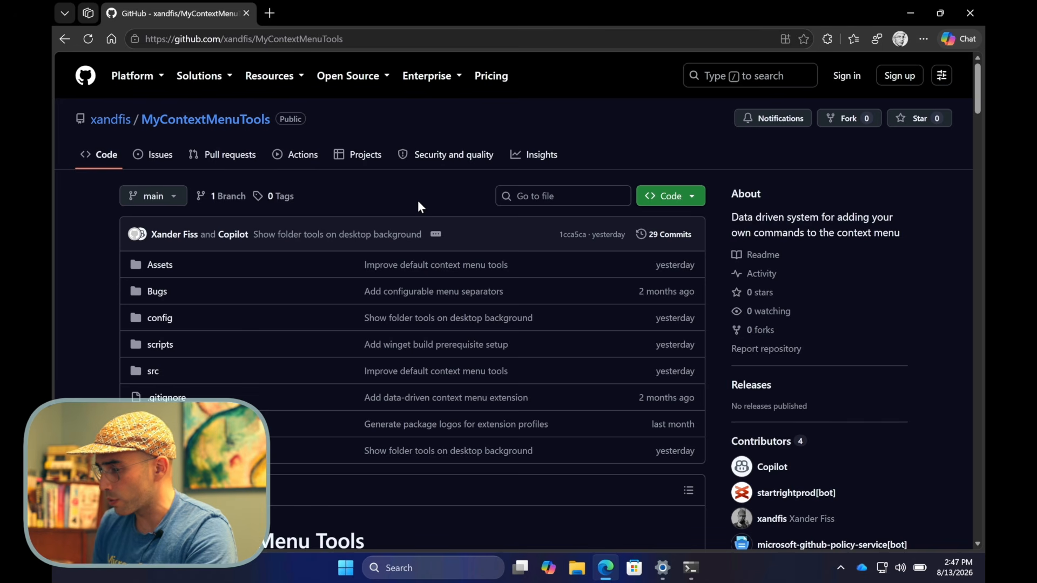
{"action": "scroll", "coordinate": [421, 207], "scroll_direction": "down", "scroll_amount": 4}
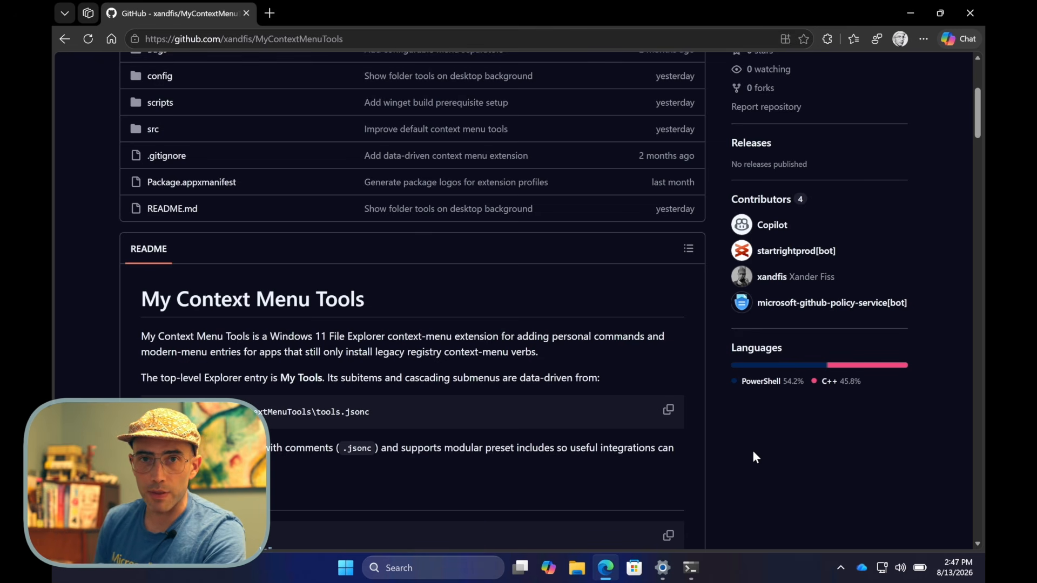
{"action": "scroll", "coordinate": [753, 451], "scroll_direction": "up", "scroll_amount": 5}
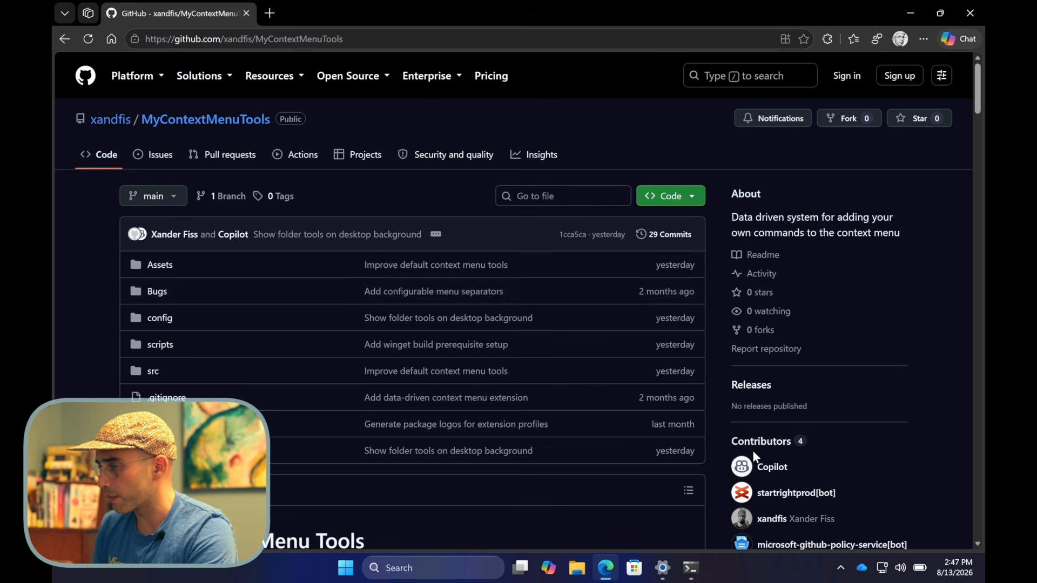
{"action": "left_click", "coordinate": [683, 204]}
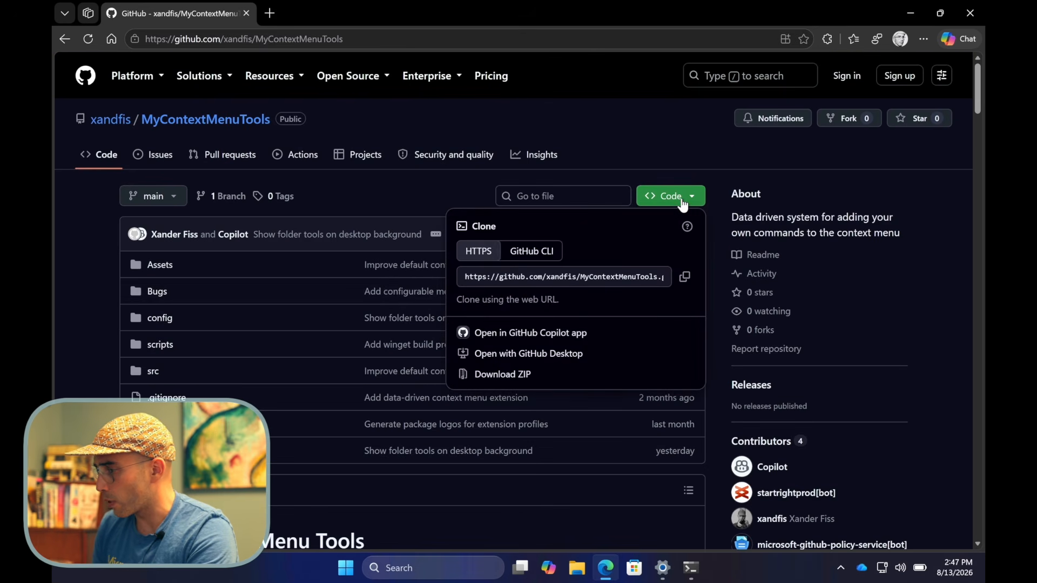
{"action": "left_click", "coordinate": [686, 278]}
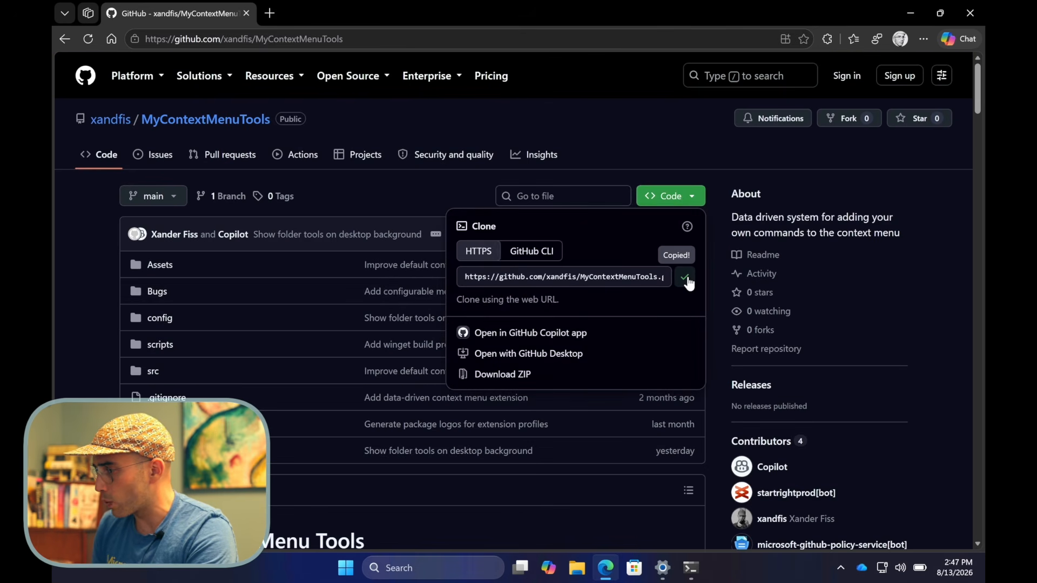
{"action": "left_click", "coordinate": [691, 568]}
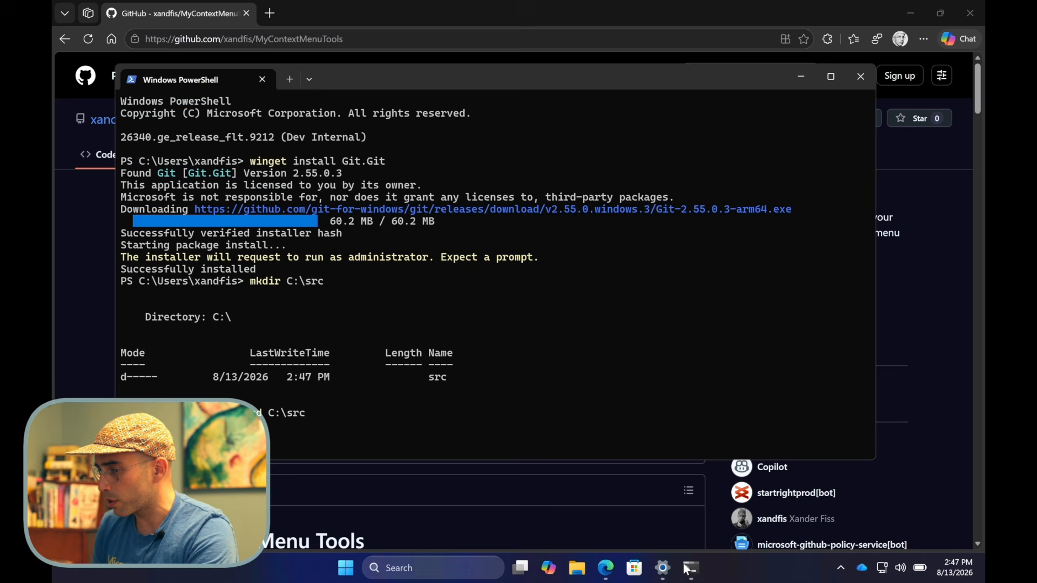
Start a second PowerShell session and change its working directory to C:\src.
{"action": "key", "text": "ctrl+shift+t"}
{"action": "type", "text": "cd "}
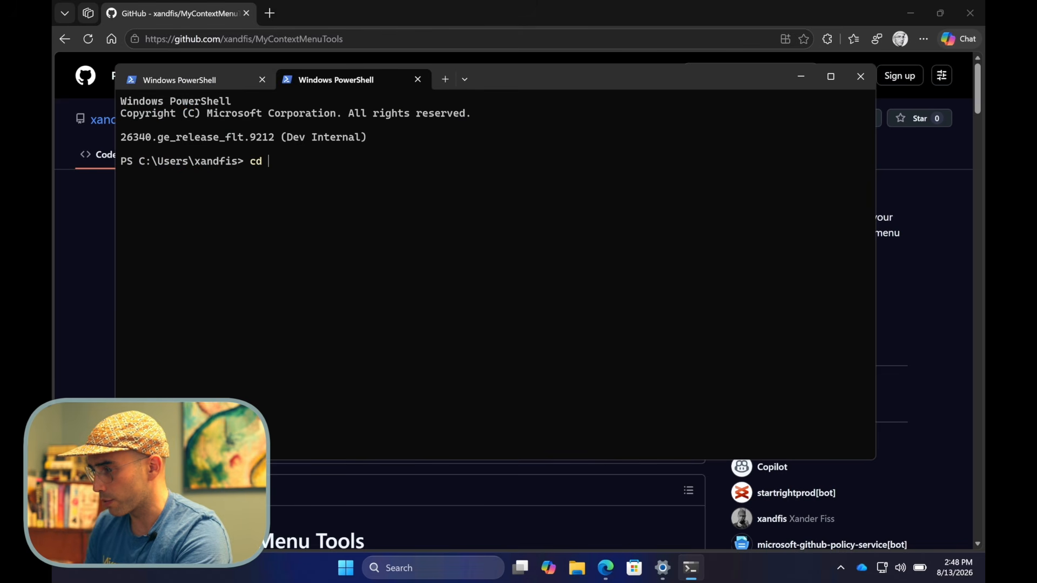
{"action": "type", "text": "C:\\src"}
{"action": "key", "text": "Return"}
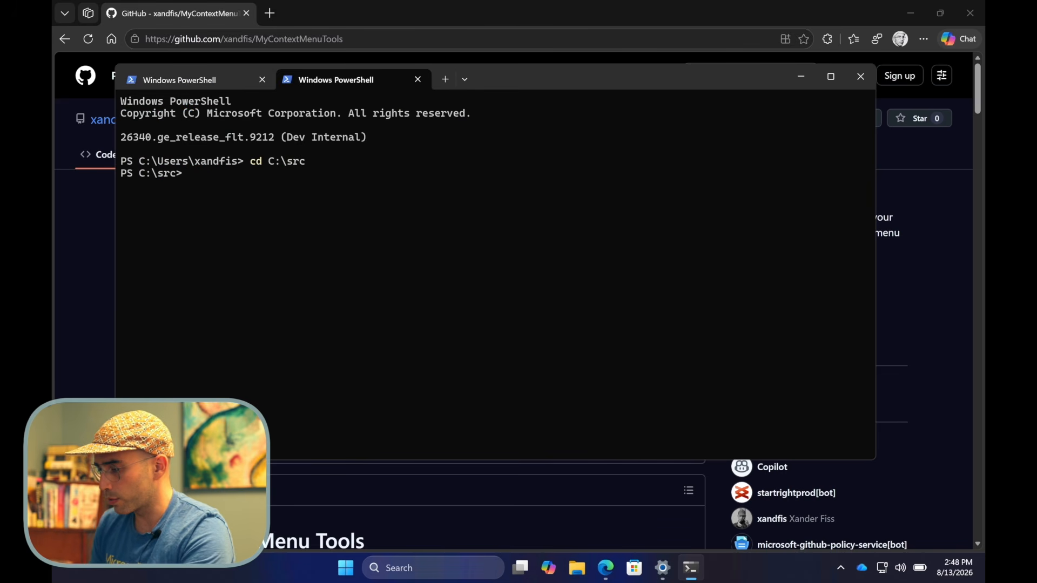
Clone the MyContextMenuTools repository with git from the copied URL and change into the MyContextMenuTools folder.
{"action": "type", "text": "fit"}
{"action": "key", "text": "BackSpace"}
{"action": "key", "text": "BackSpace"}
{"action": "key", "text": "BackSpace"}
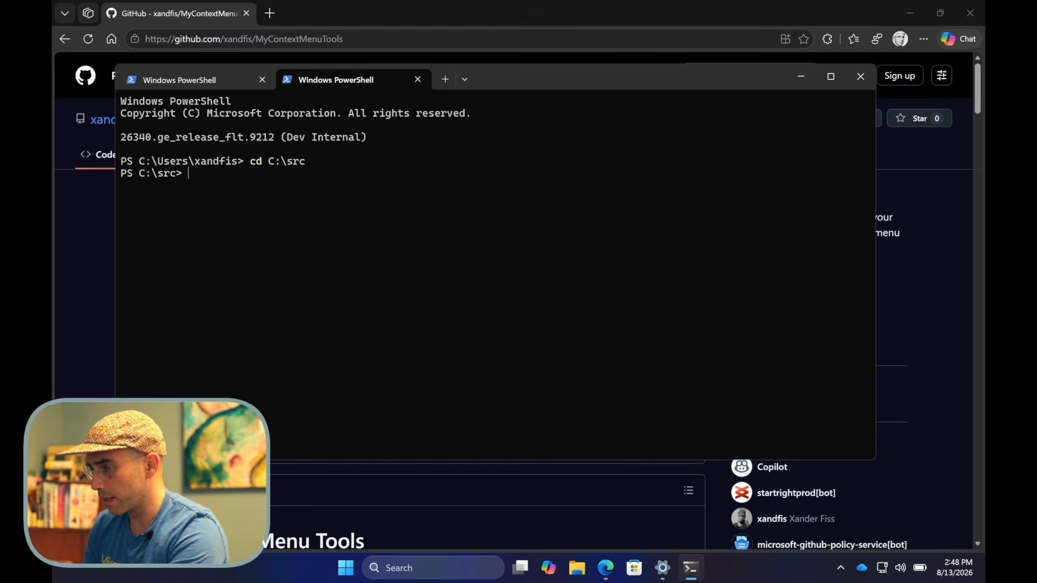
{"action": "type", "text": "git clone"}
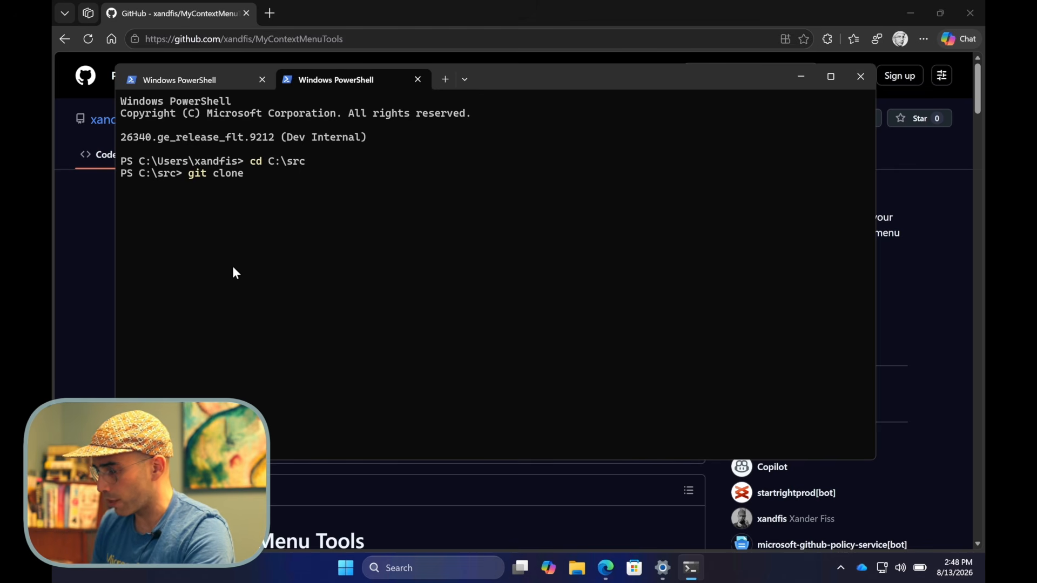
{"action": "key", "text": "ctrl+v"}
{"action": "key", "text": "Return"}
{"action": "type", "text": "cd .\\MyContextMenuTools\\"}
{"action": "key", "text": "Return"}
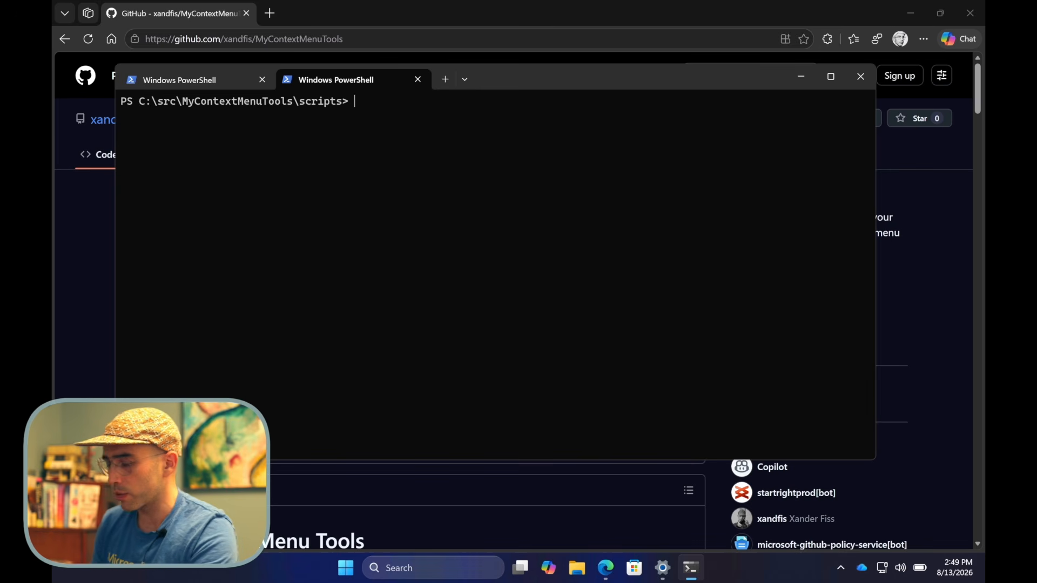
Install the newer PowerShell with winget, using the package name pwsh.
{"action": "type", "text": "winger"}
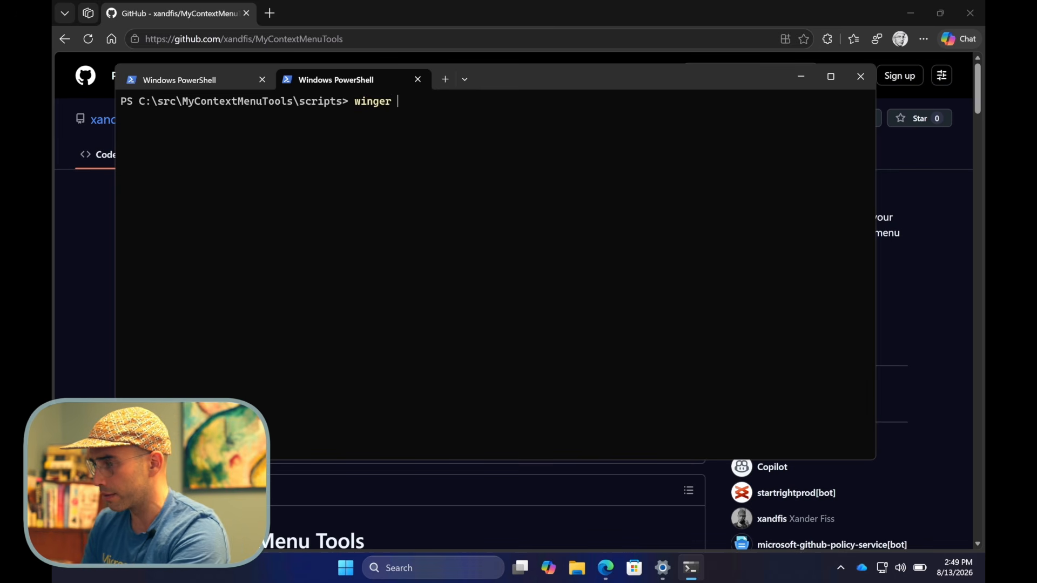
{"action": "key", "text": "BackSpace"}
{"action": "type", "text": "t install "}
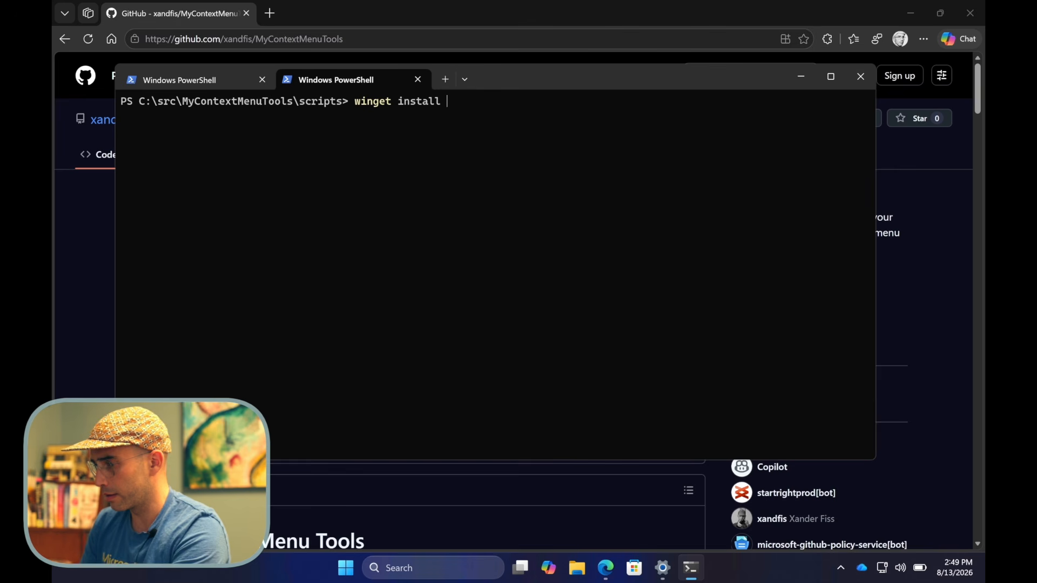
{"action": "type", "text": "pwsh"}
{"action": "key", "text": "Return"}
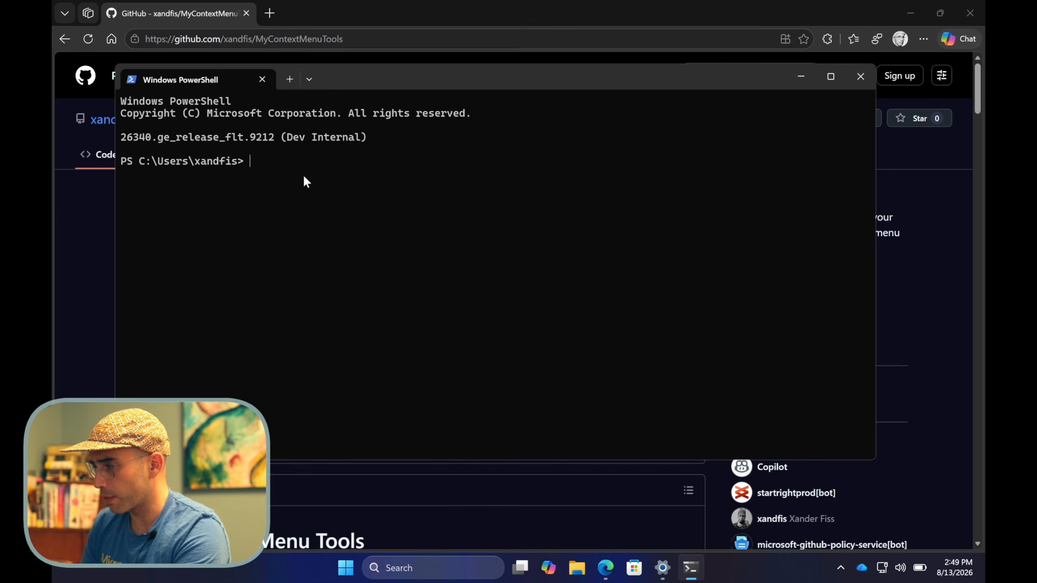
Start pwsh in the fresh terminal session and change the directory to C:\src\MyContextMenuTools\scripts.
{"action": "type", "text": "pwsh"}
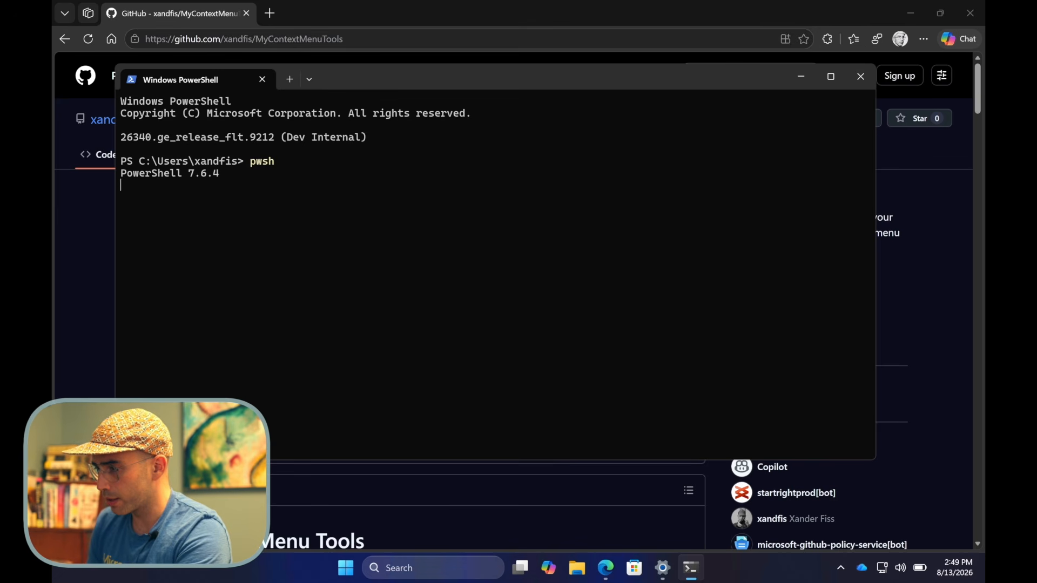
{"action": "type", "text": "cd C:\\src\\M"}
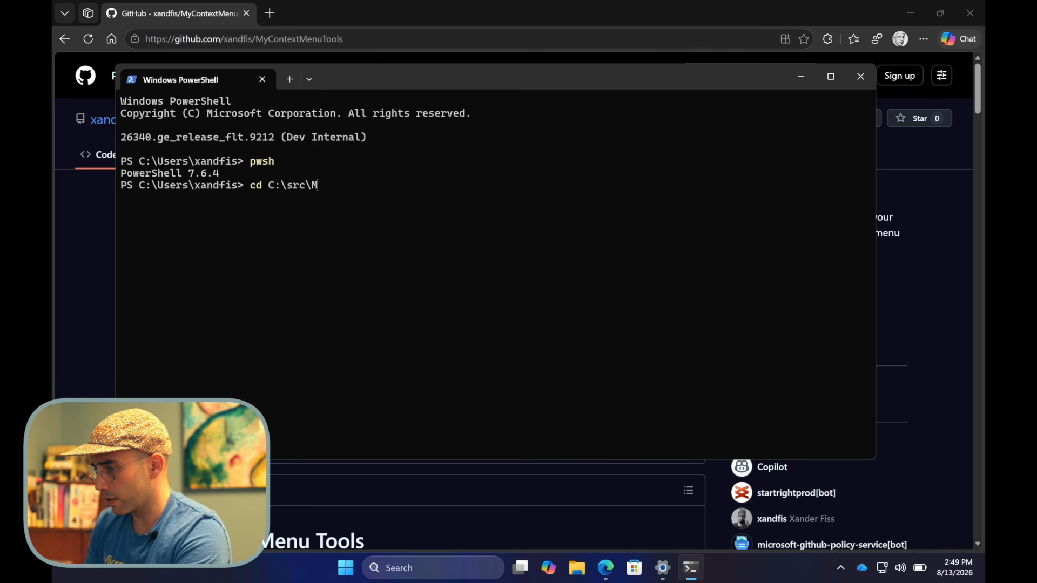
{"action": "key", "text": "Tab"}
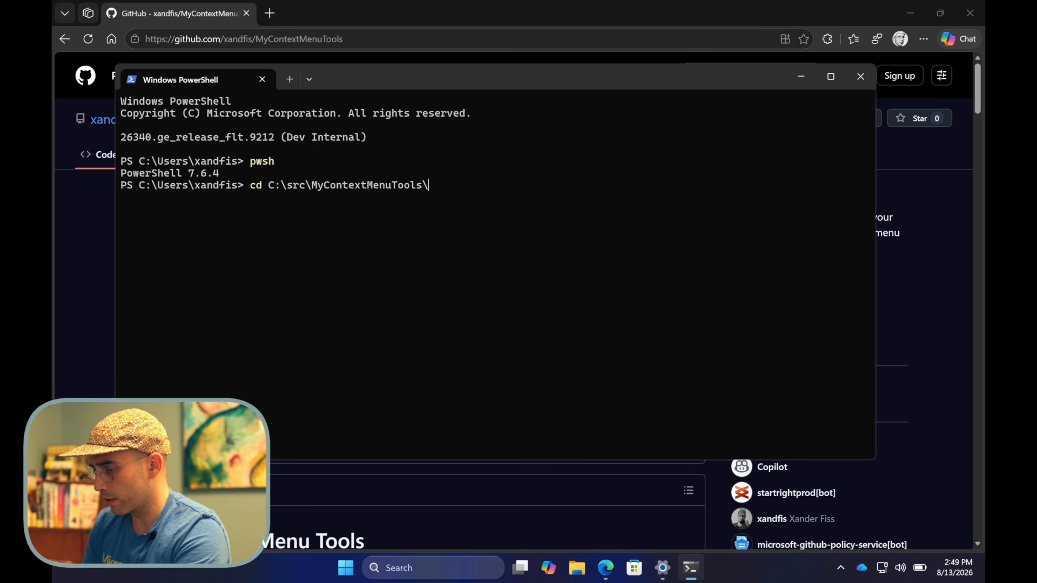
{"action": "type", "text": "scripts"}
{"action": "key", "text": "Return"}
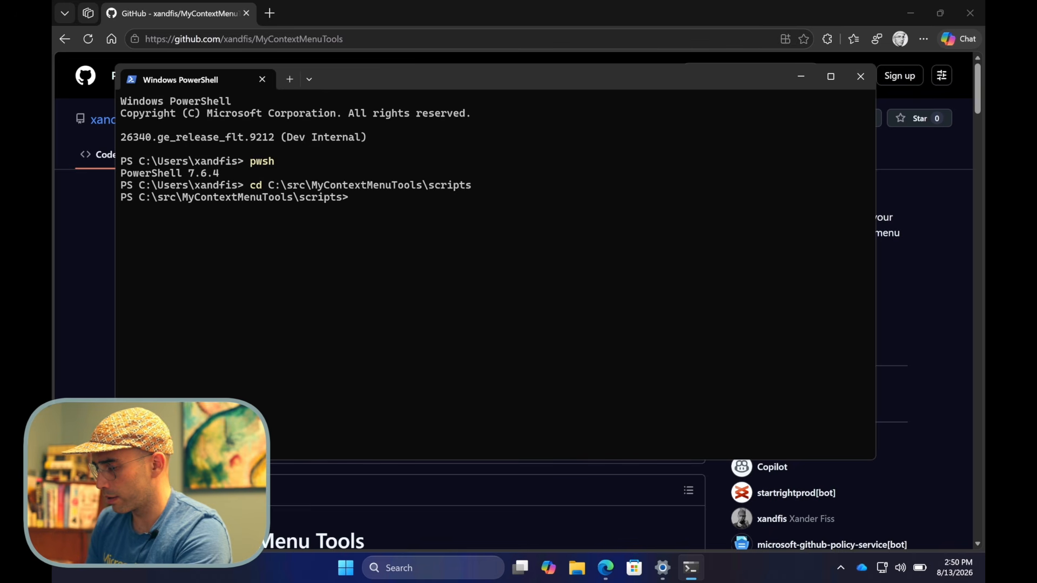
Run the Install-BuildPrerequisites.ps1 script from the scripts folder.
{"action": "type", "text": ".\\"}
{"action": "key", "text": "Tab"}
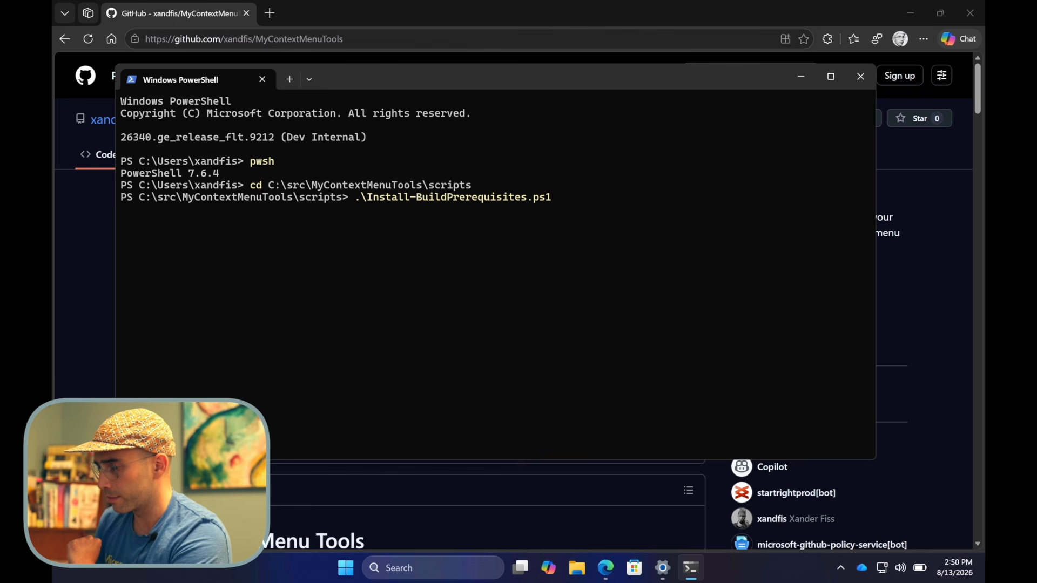
{"action": "key", "text": "Return"}
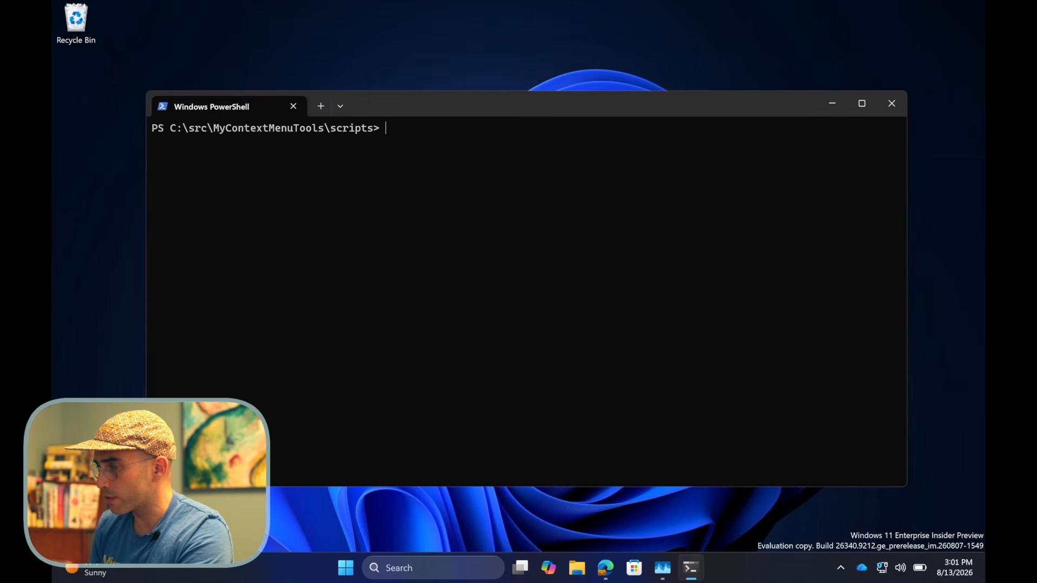
List the contents of the scripts folder and run the Setup-Wizard.ps1 script.
{"action": "type", "text": "ls"}
{"action": "key", "text": "Return"}
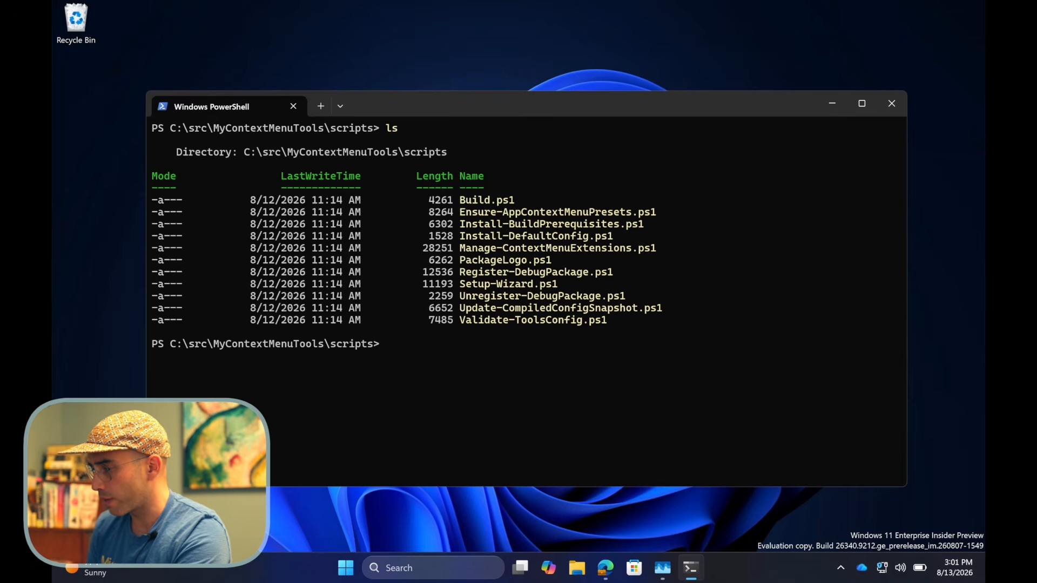
{"action": "type", "text": ".\\Se"}
{"action": "key", "text": "Tab"}
{"action": "key", "text": "Return"}
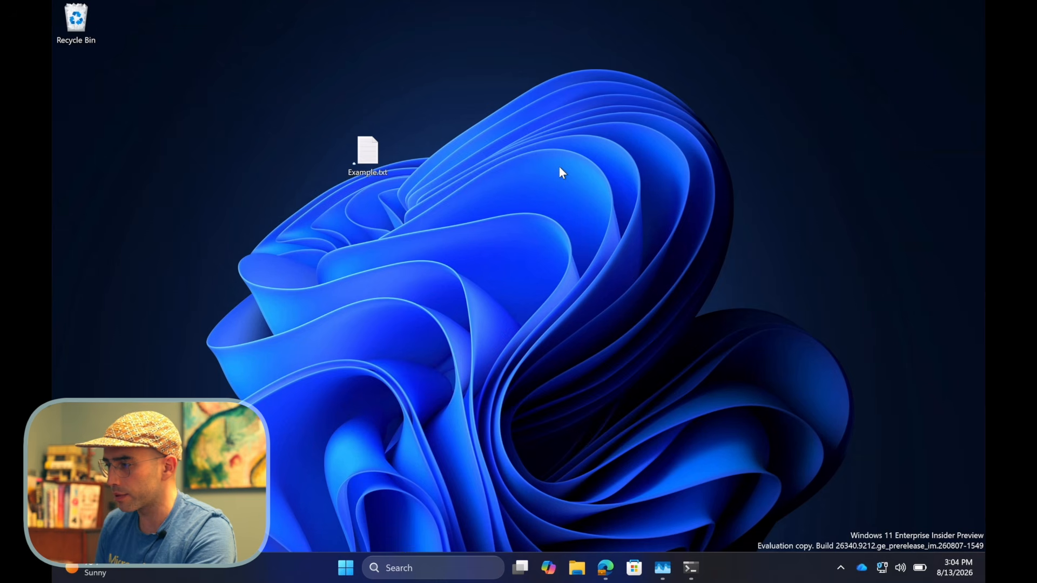
Open the My Tools config from Example.txt's context menu in Notepad, just once, and snap the Notepad window to the right half of the desktop.
{"action": "right_click", "coordinate": [370, 155]}
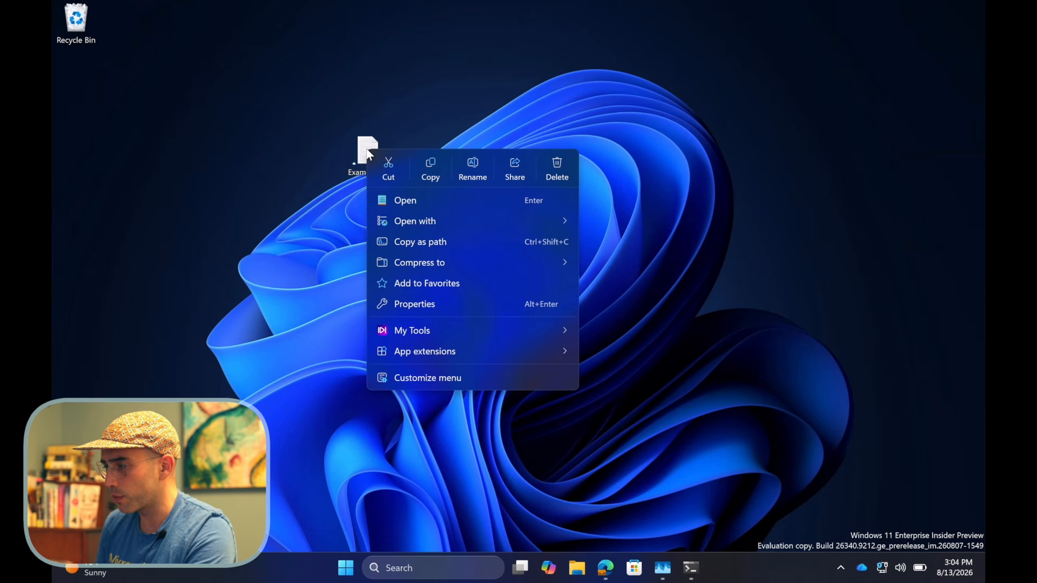
{"action": "mouse_move", "coordinate": [401, 334]}
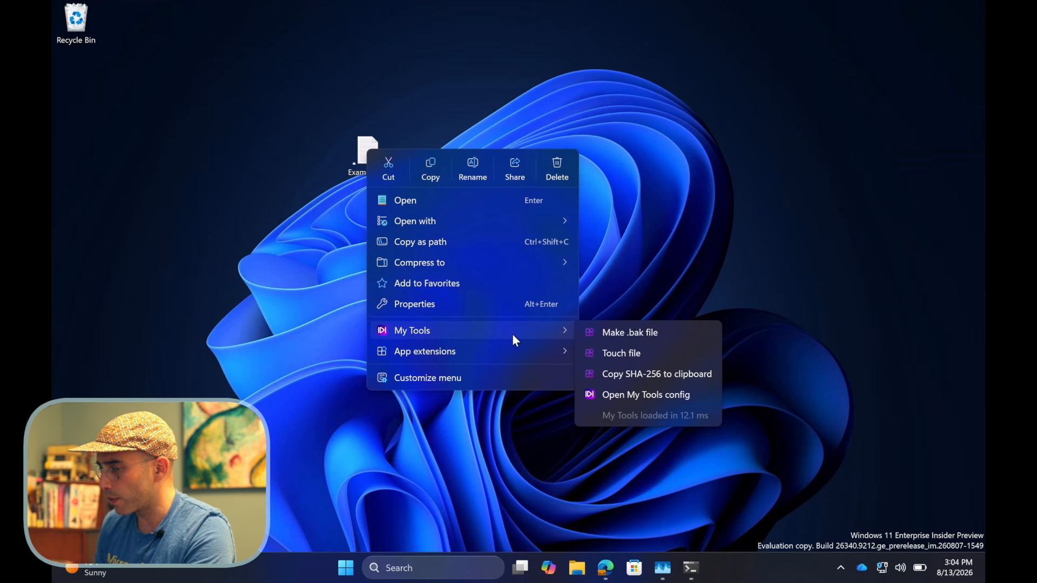
{"action": "left_click", "coordinate": [630, 395]}
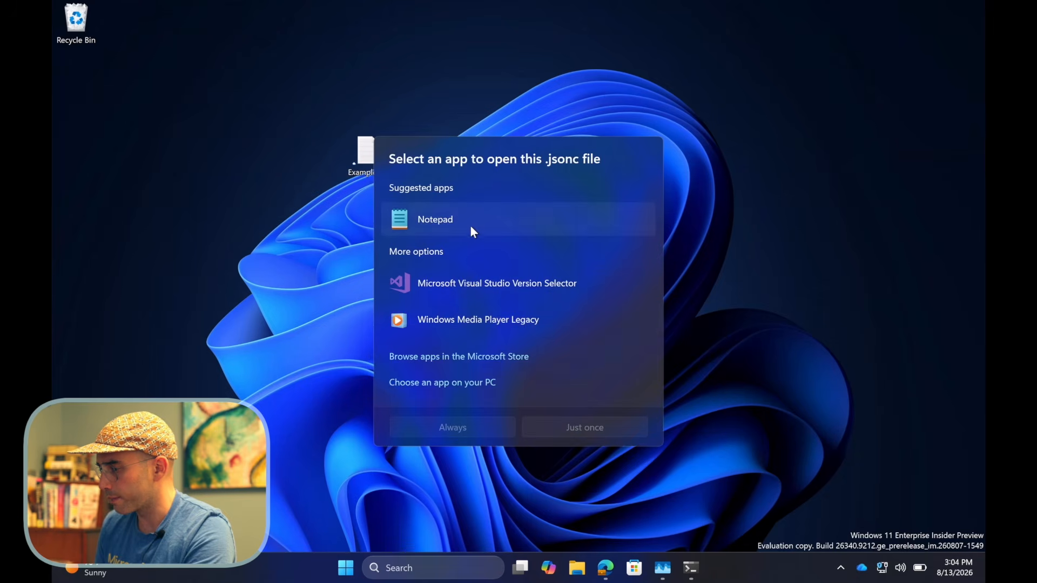
{"action": "left_click", "coordinate": [471, 224]}
{"action": "left_click", "coordinate": [552, 426]}
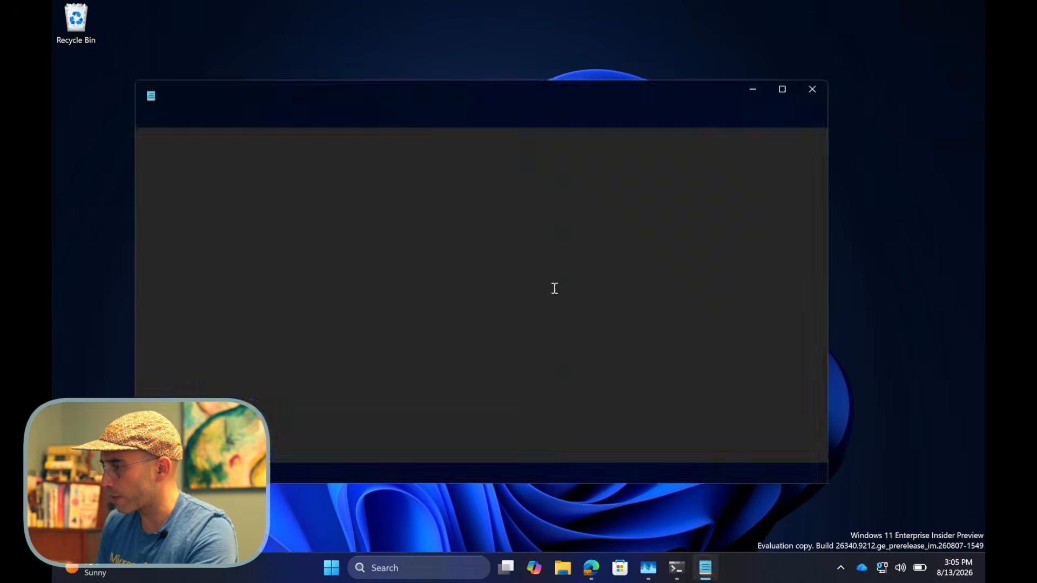
{"action": "left_click_drag", "start_coordinate": [559, 95], "coordinate": [984, 130]}
{"action": "left_click", "coordinate": [839, 163]}
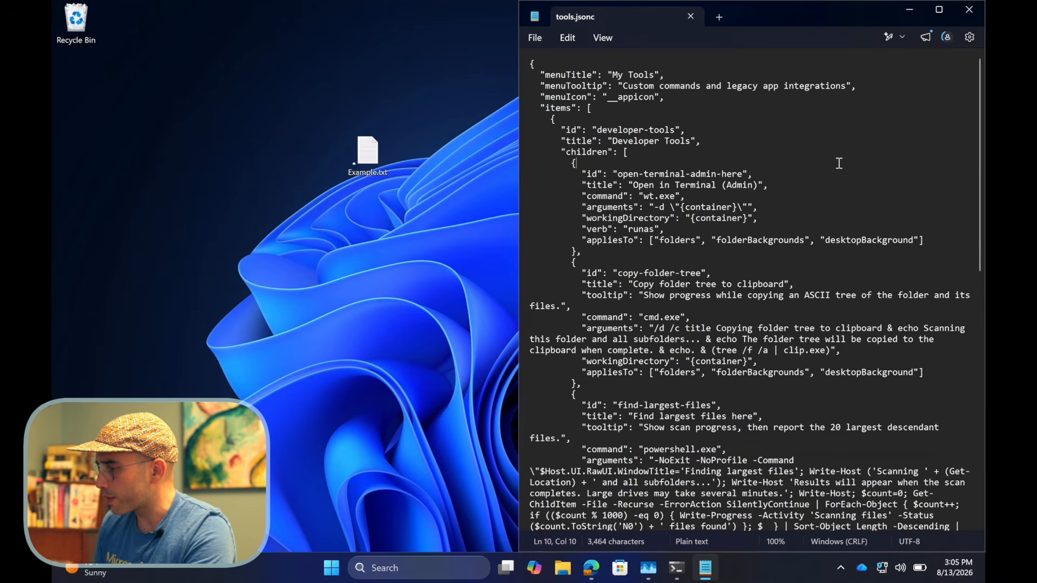
Look through the command entries in tools.jsonc and check where My Tools sits in Example.txt's context menu.
{"action": "scroll", "coordinate": [744, 217], "scroll_direction": "down", "scroll_amount": 1}
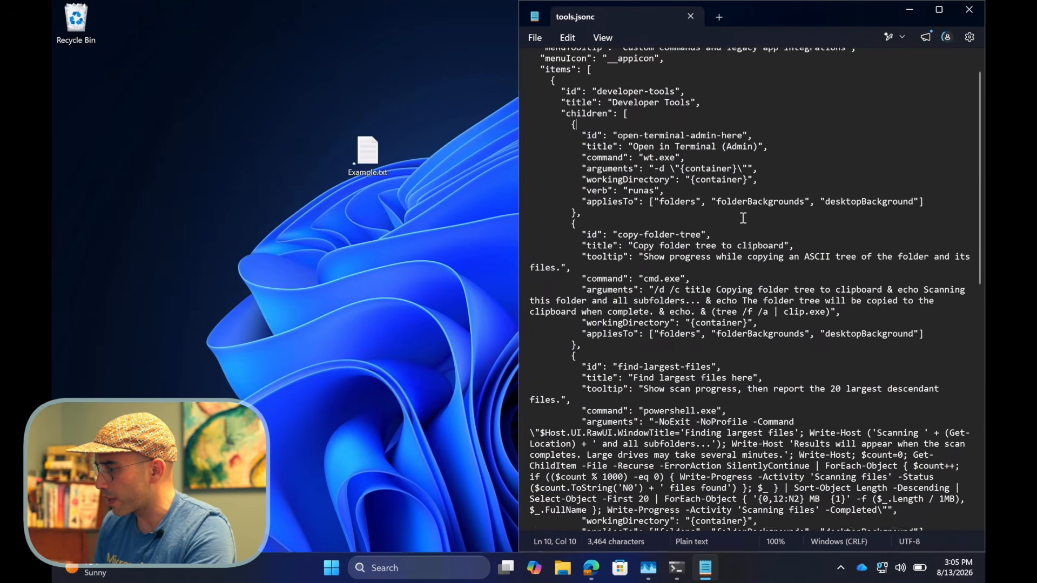
{"action": "scroll", "coordinate": [743, 218], "scroll_direction": "down", "scroll_amount": 7}
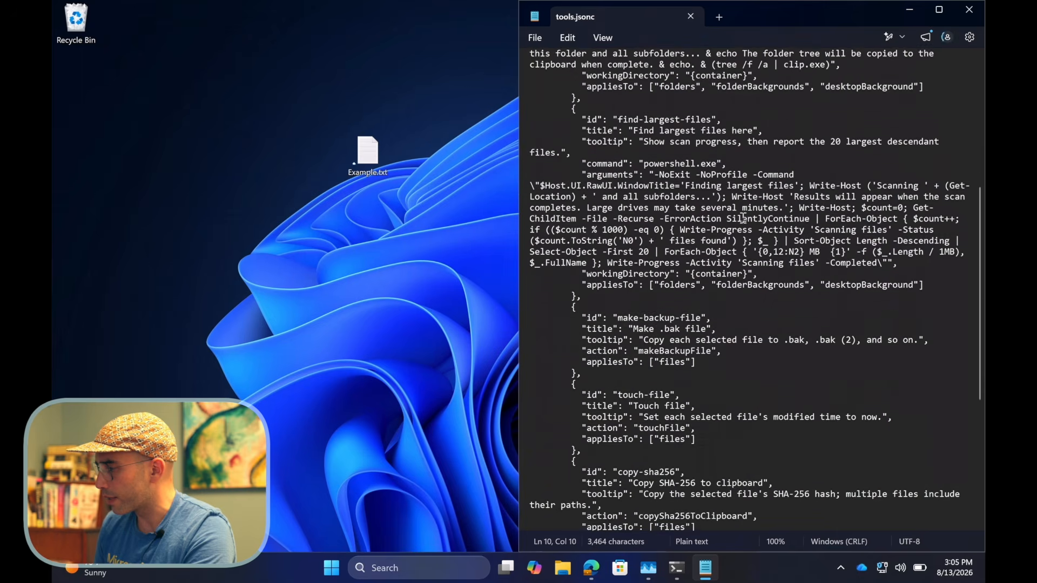
{"action": "scroll", "coordinate": [743, 218], "scroll_direction": "down", "scroll_amount": 8}
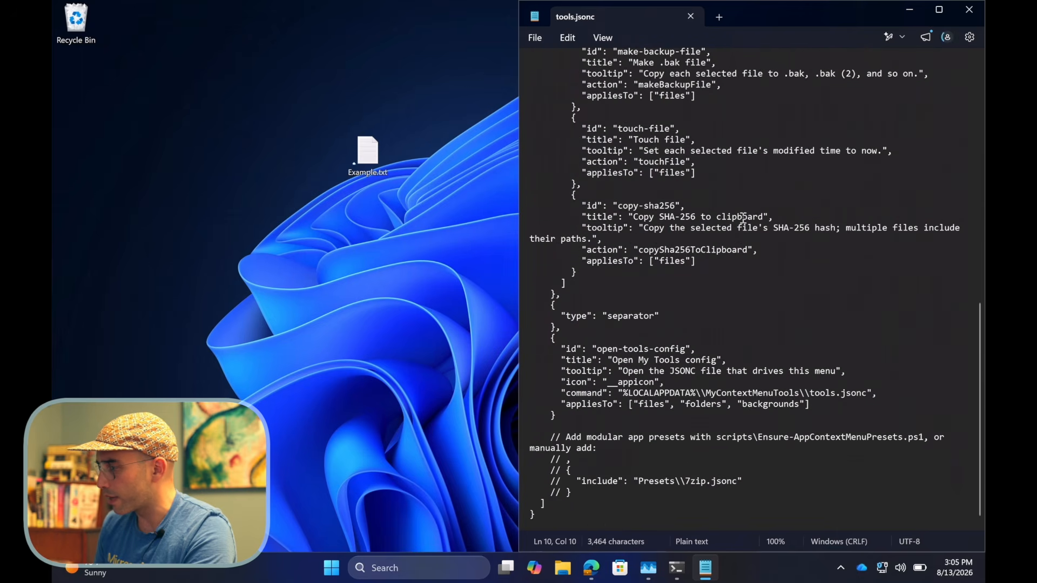
{"action": "scroll", "coordinate": [743, 217], "scroll_direction": "up", "scroll_amount": 15}
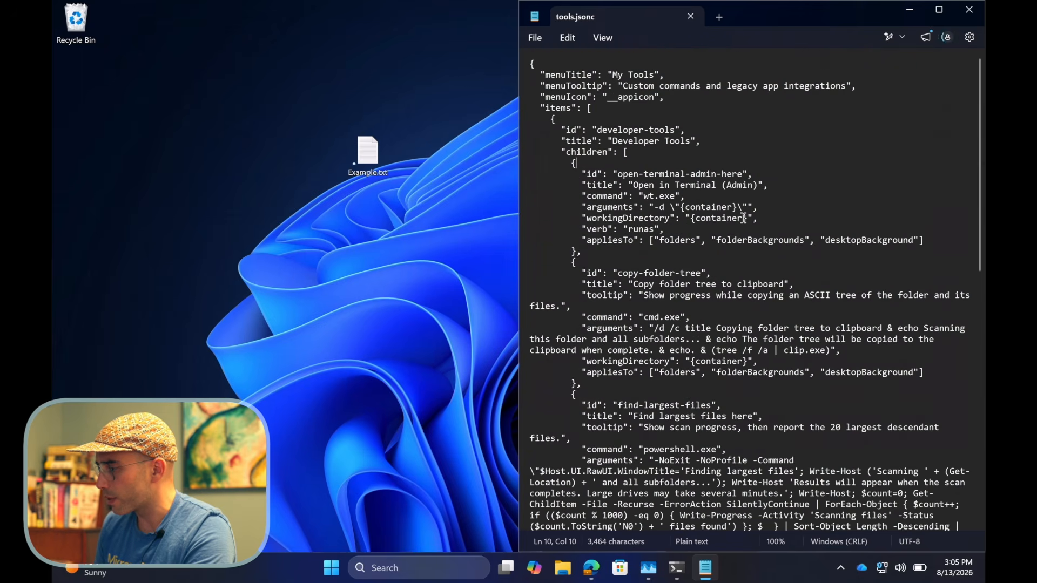
{"action": "right_click", "coordinate": [368, 160]}
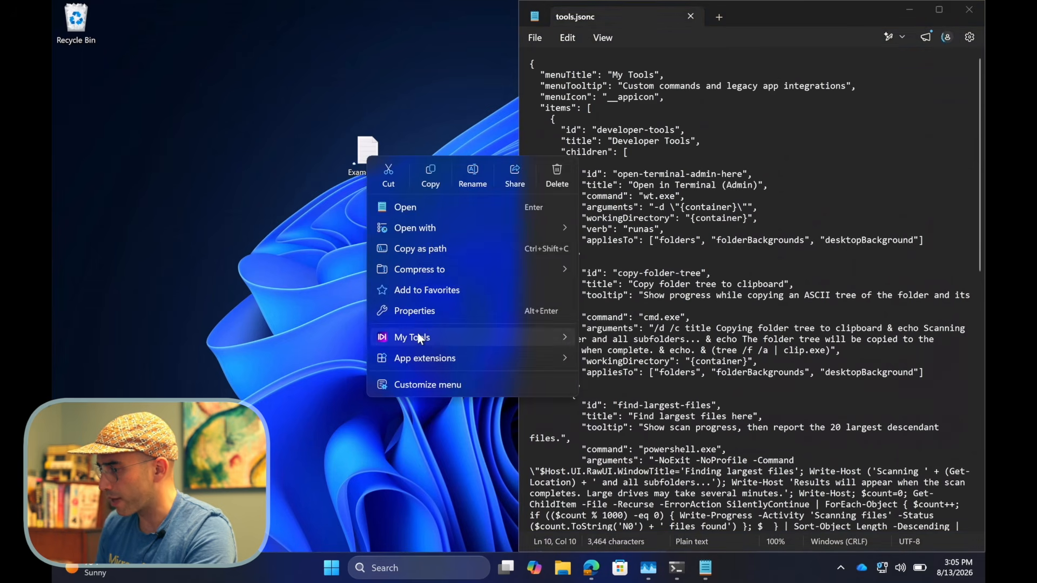
{"action": "left_click", "coordinate": [750, 213]}
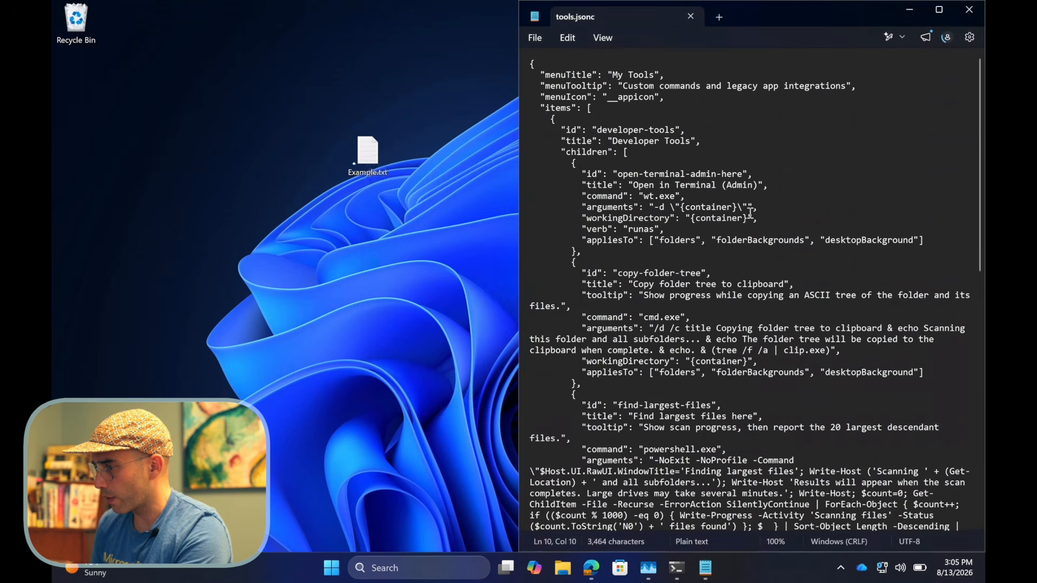
Find "bak" in tools.jsonc and change the title of the make-backup-file entry to "Make backup file".
{"action": "key", "text": "ctrl+f"}
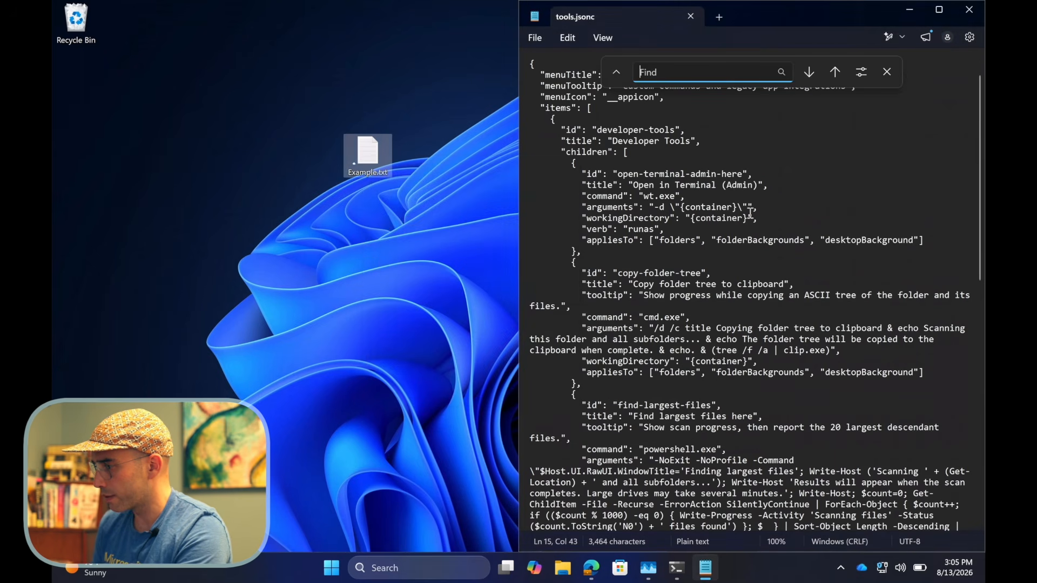
{"action": "type", "text": "bak"}
{"action": "key", "text": "Return"}
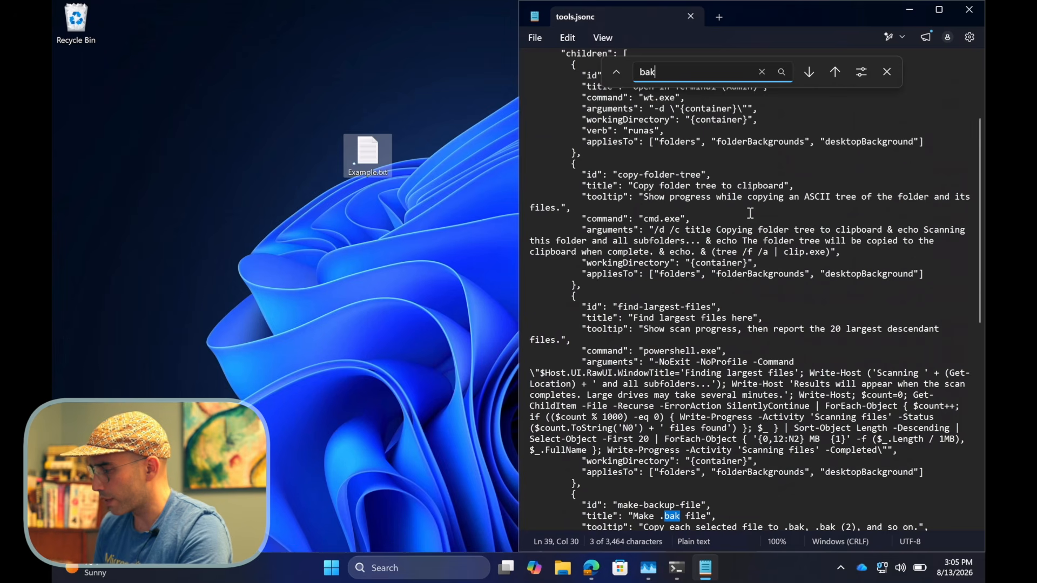
{"action": "scroll", "coordinate": [689, 496], "scroll_direction": "down", "scroll_amount": 1}
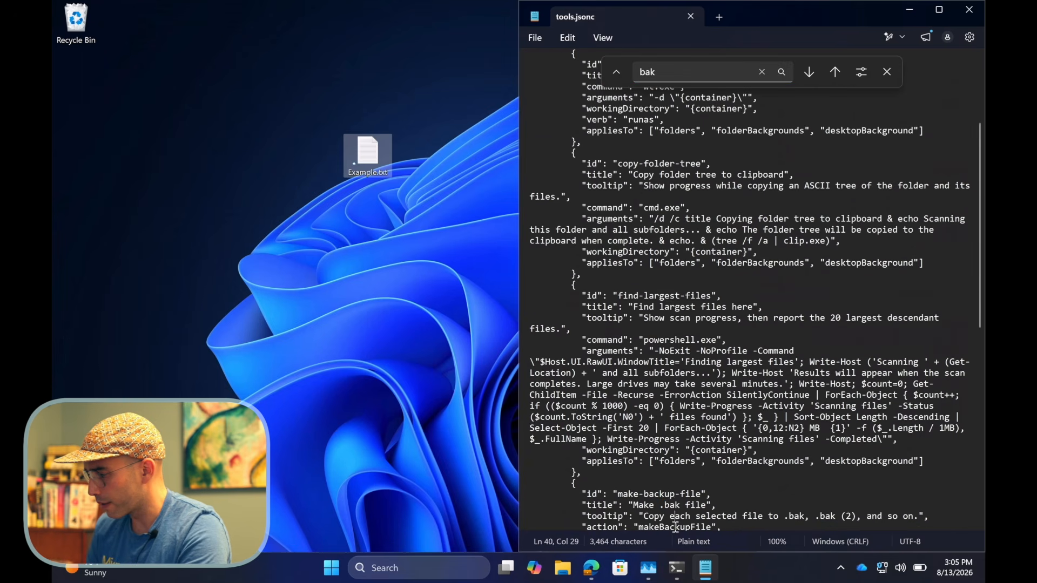
{"action": "key", "text": "BackSpace"}
{"action": "key", "text": "BackSpace"}
{"action": "type", "text": "backup"}
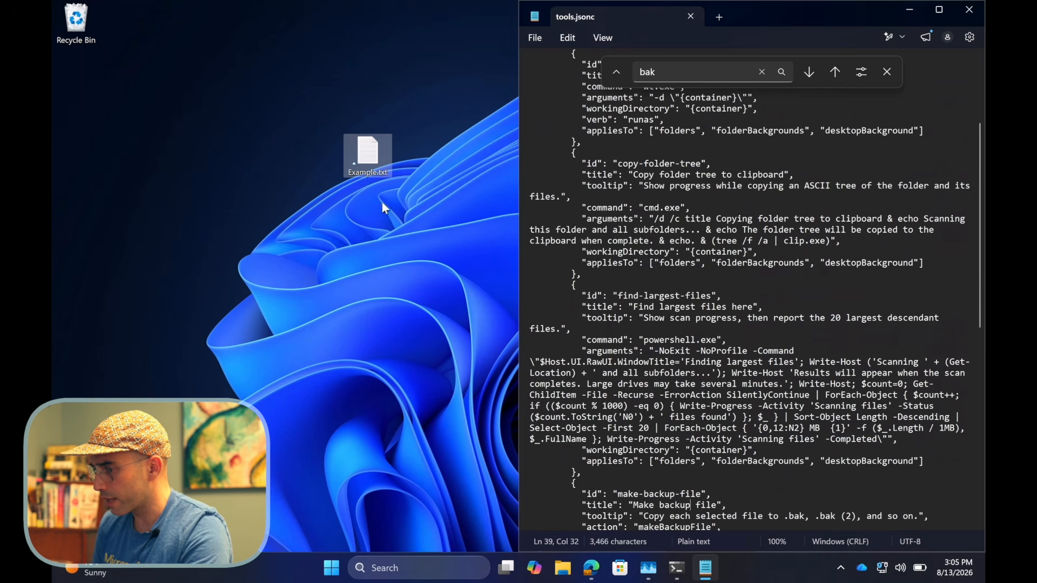
Run Make backup file from My Tools on Example.txt and check the backup copy on the desktop.
{"action": "right_click", "coordinate": [367, 156]}
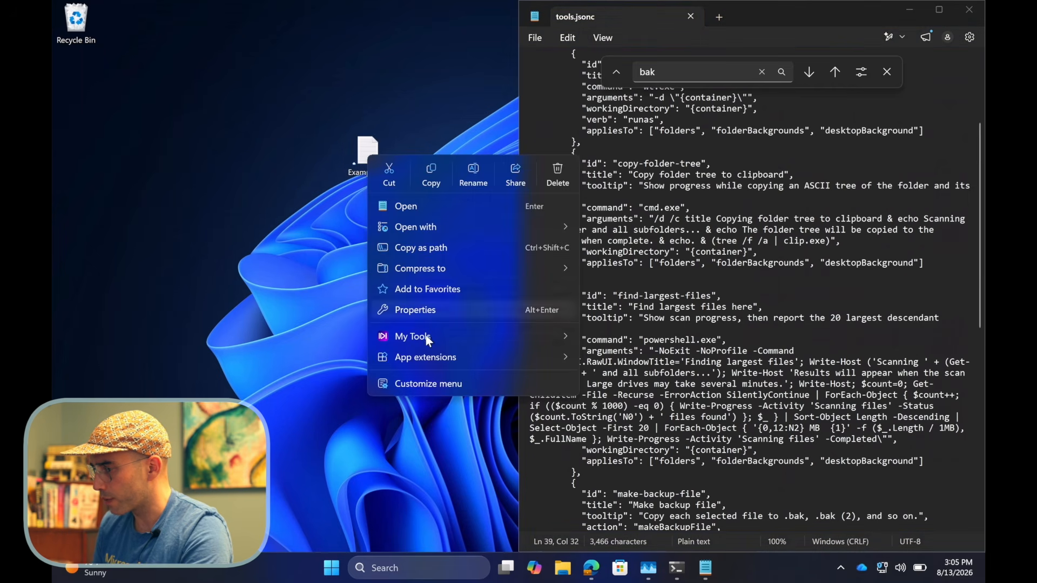
{"action": "mouse_move", "coordinate": [439, 339]}
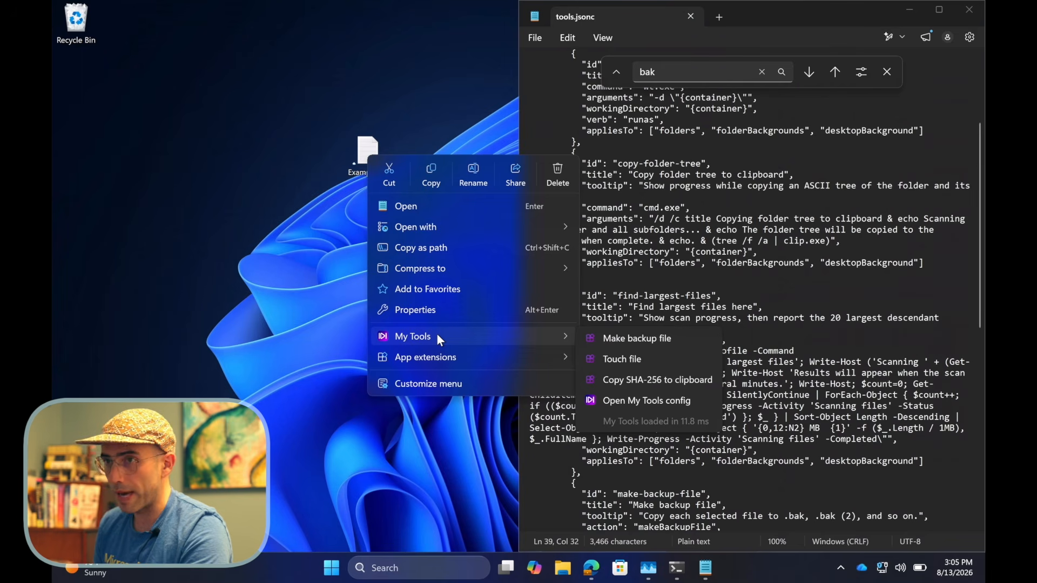
{"action": "left_click", "coordinate": [646, 339]}
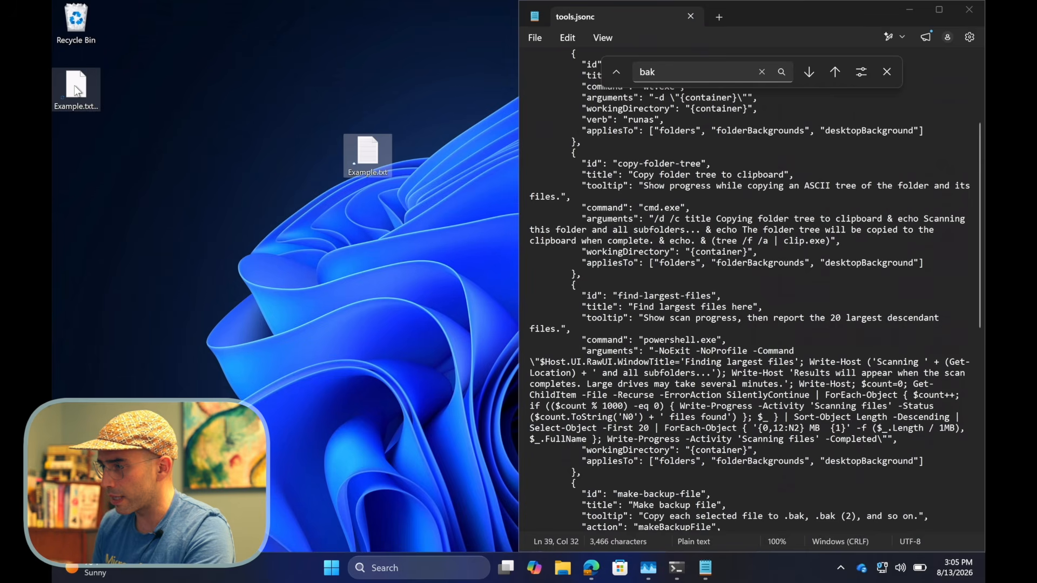
{"action": "mouse_move", "coordinate": [73, 86]}
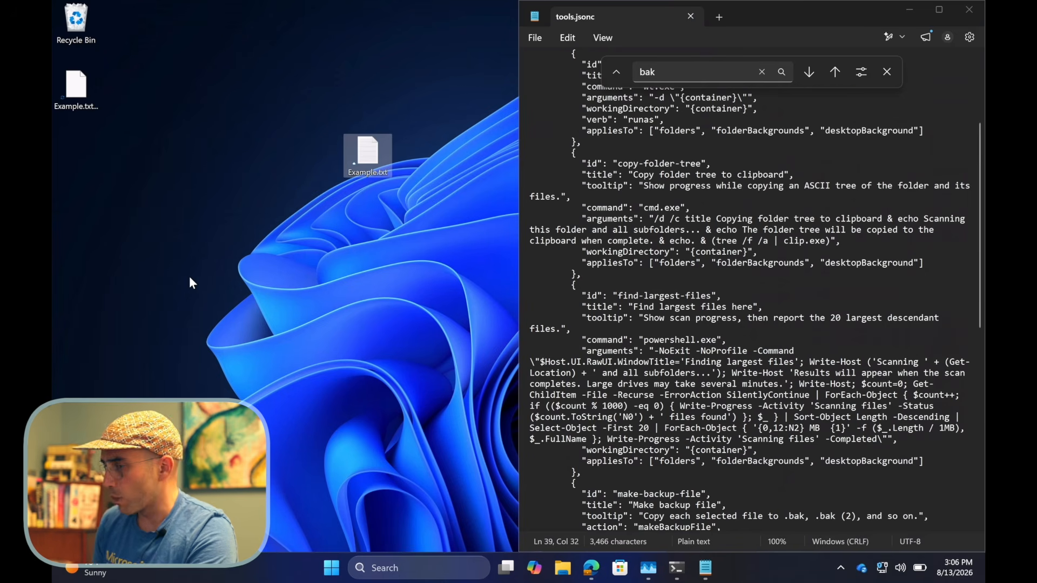
Open the Downloads folder in File Explorer and launch Open in Terminal (Admin) from its My Tools context menu, allowing the elevation request.
{"action": "key", "text": "super+e"}
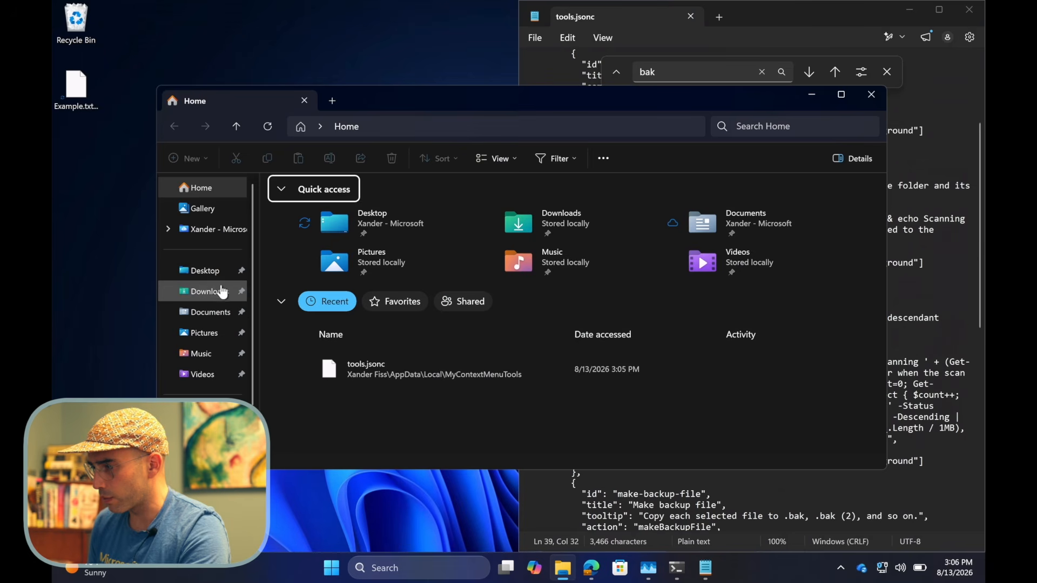
{"action": "left_click", "coordinate": [216, 291]}
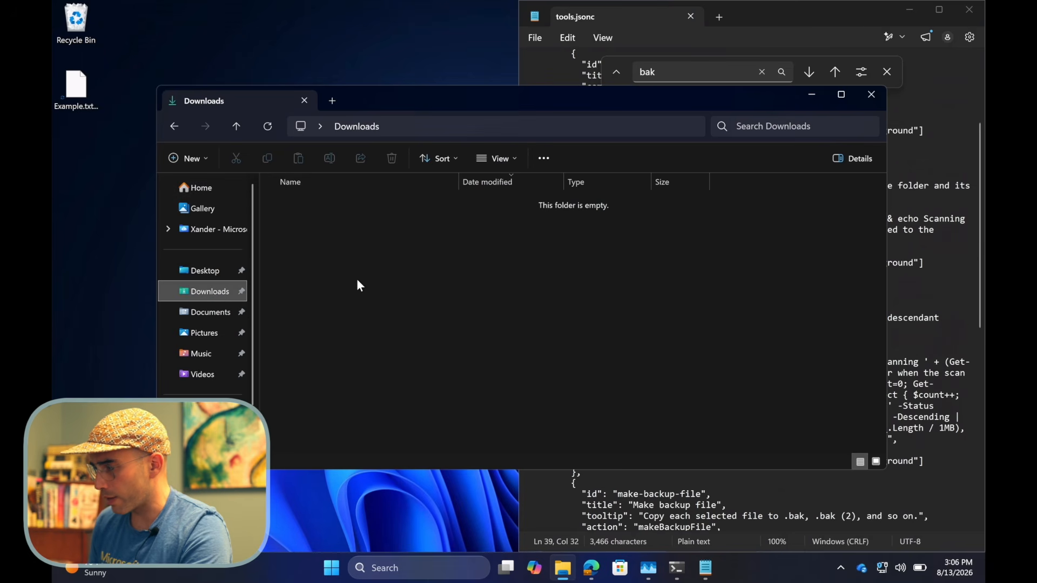
{"action": "right_click", "coordinate": [328, 238]}
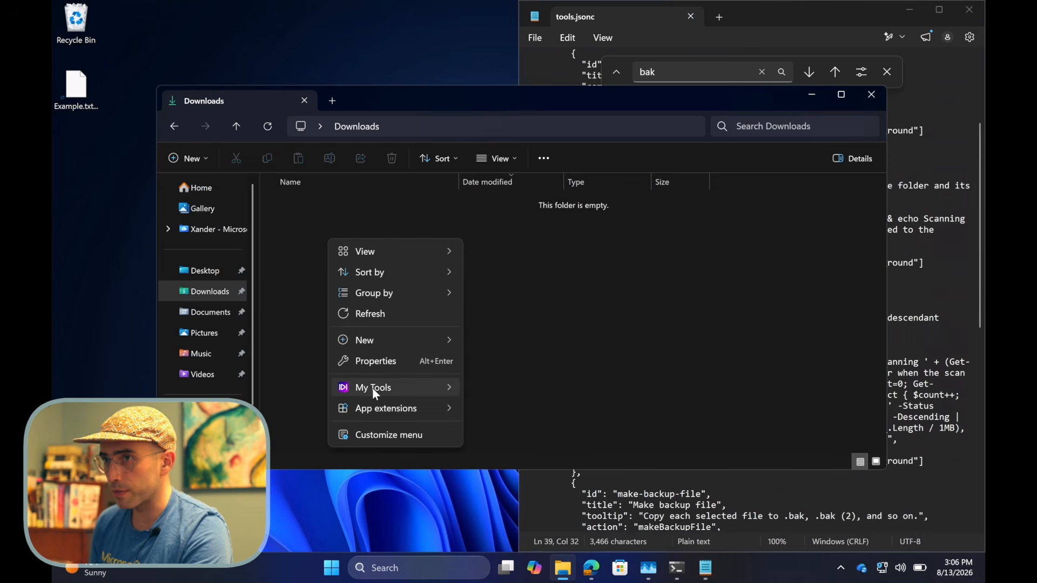
{"action": "mouse_move", "coordinate": [373, 389]}
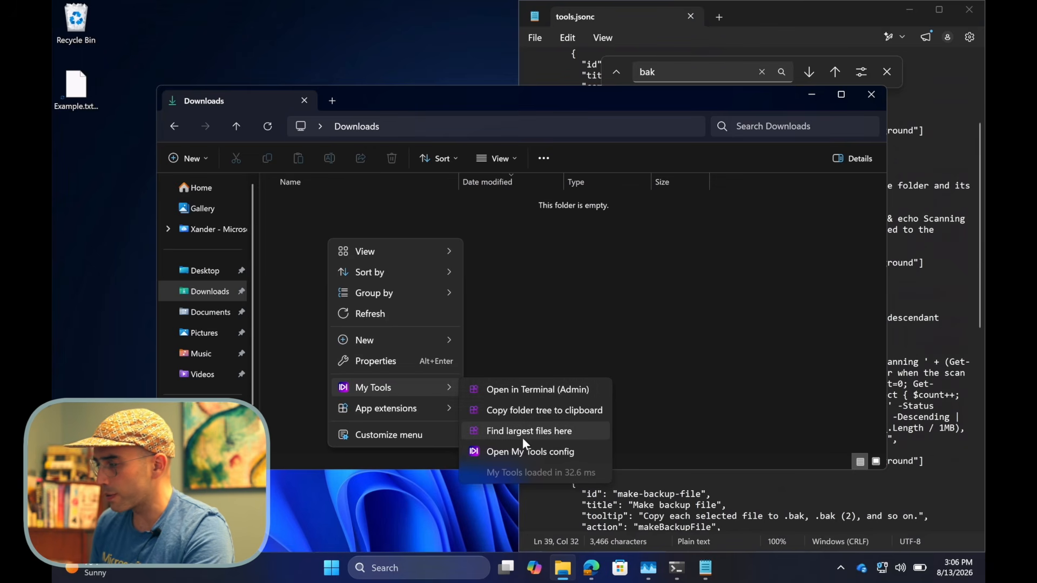
{"action": "mouse_move", "coordinate": [423, 417]}
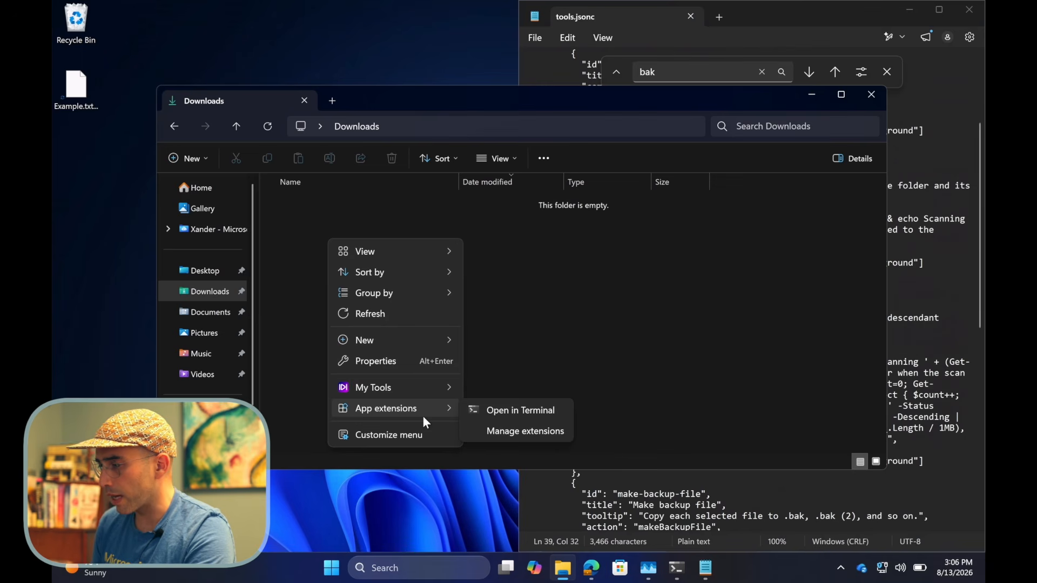
{"action": "mouse_move", "coordinate": [432, 386]}
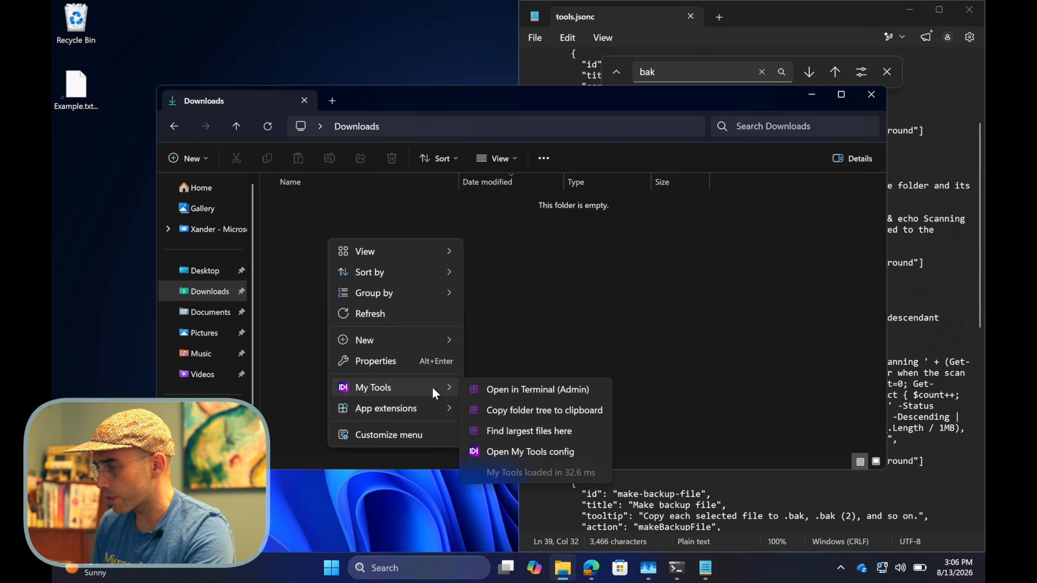
{"action": "left_click", "coordinate": [505, 395]}
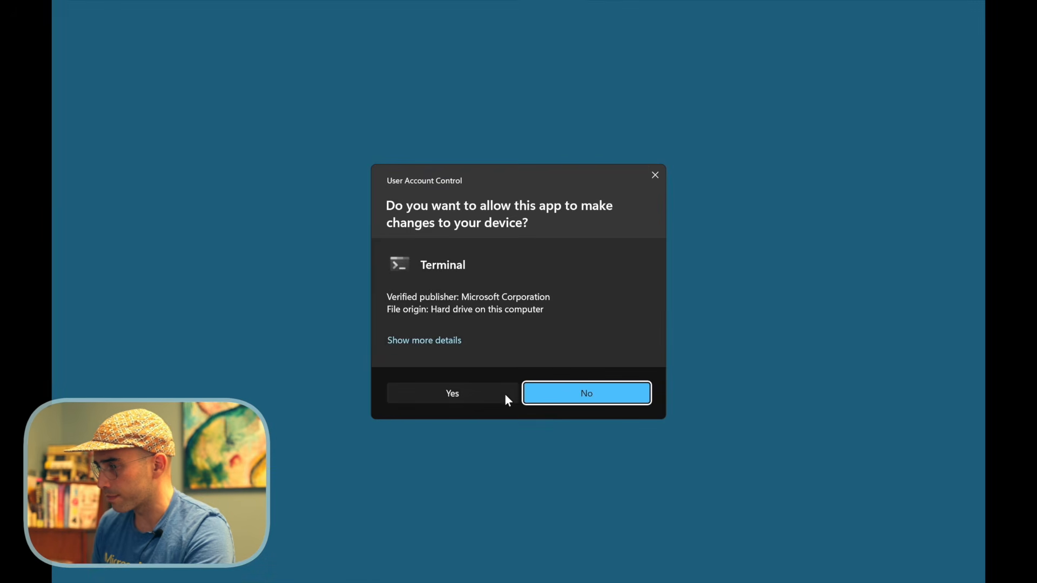
{"action": "left_click", "coordinate": [506, 395]}
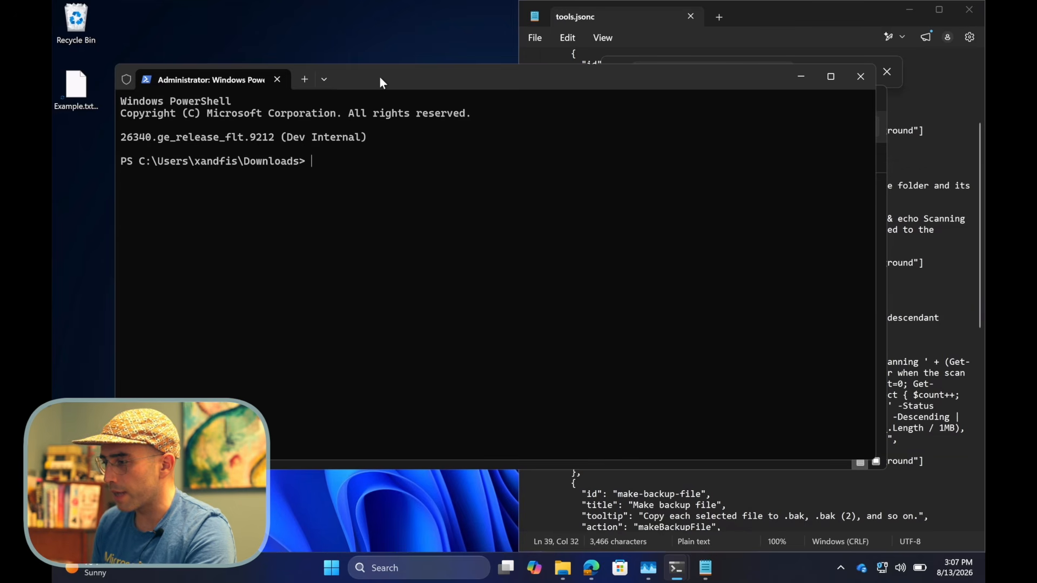
{"action": "left_click_drag", "start_coordinate": [381, 81], "coordinate": [415, 131]}
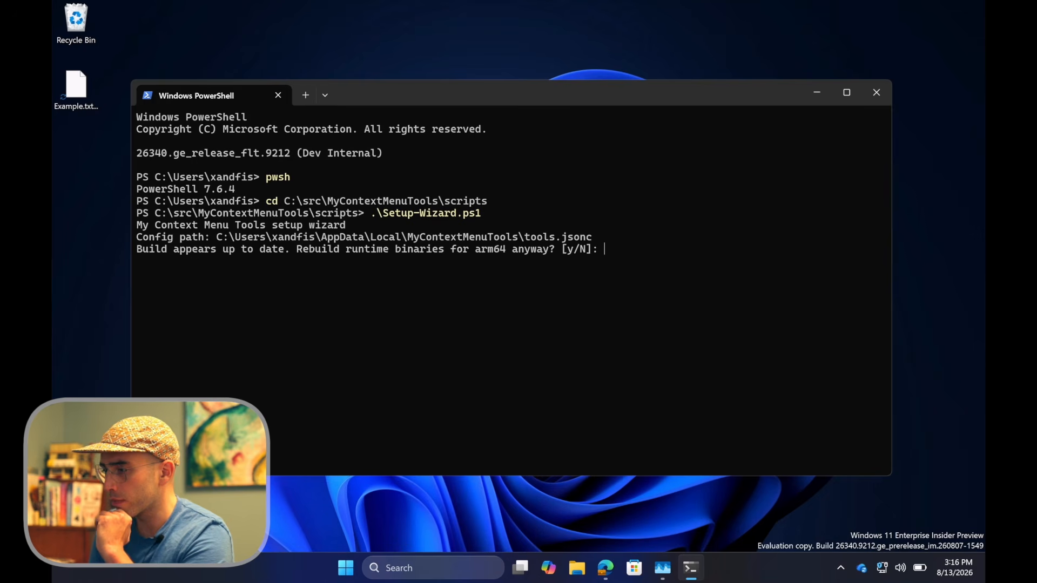
In the setup wizard, skip the arm64 rebuild, install the default config and preset files, and overwrite the existing tools.jsonc.
{"action": "key", "text": "Return"}
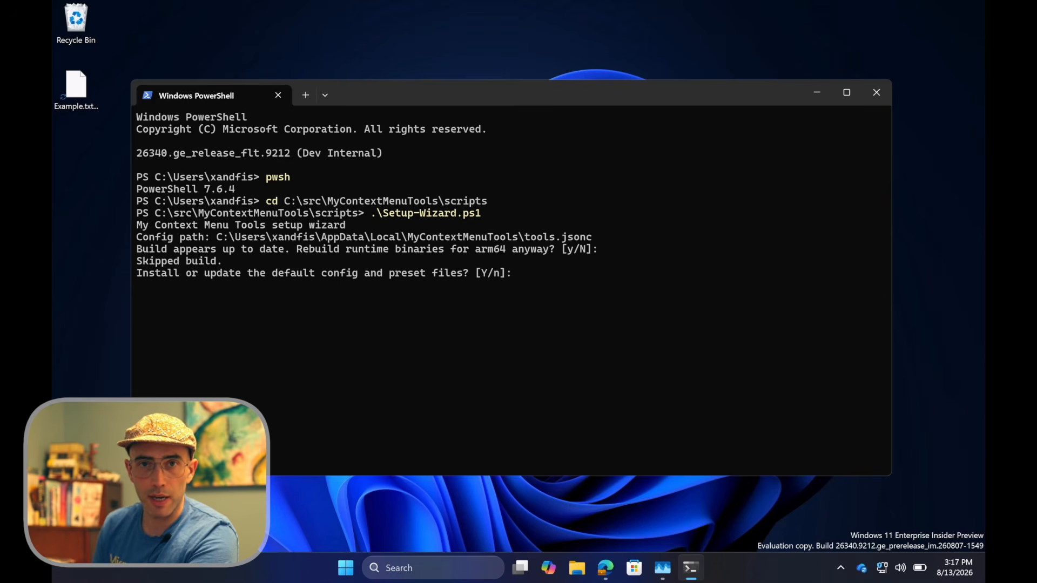
{"action": "key", "text": "Return"}
{"action": "type", "text": "y"}
{"action": "key", "text": "Return"}
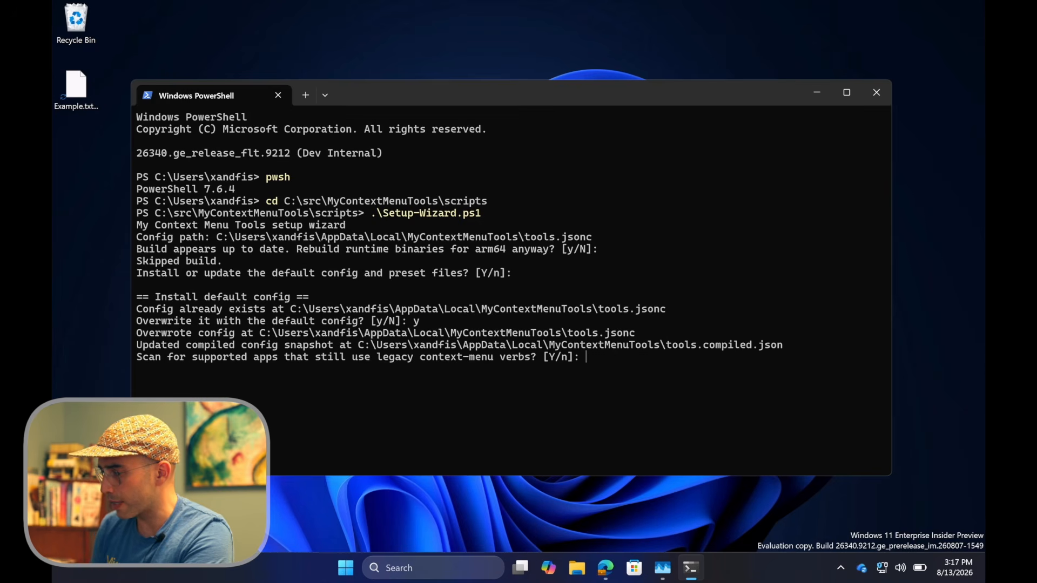
Have the wizard scan for all supported legacy app presets, validate the config and register the debug package for File Explorer.
{"action": "type", "text": "Y"}
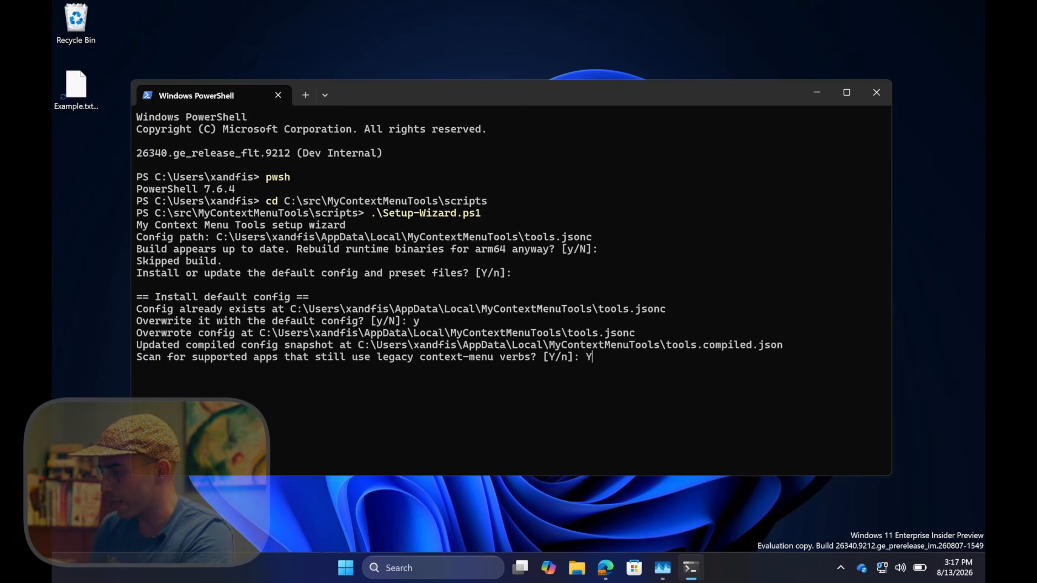
{"action": "key", "text": "Return"}
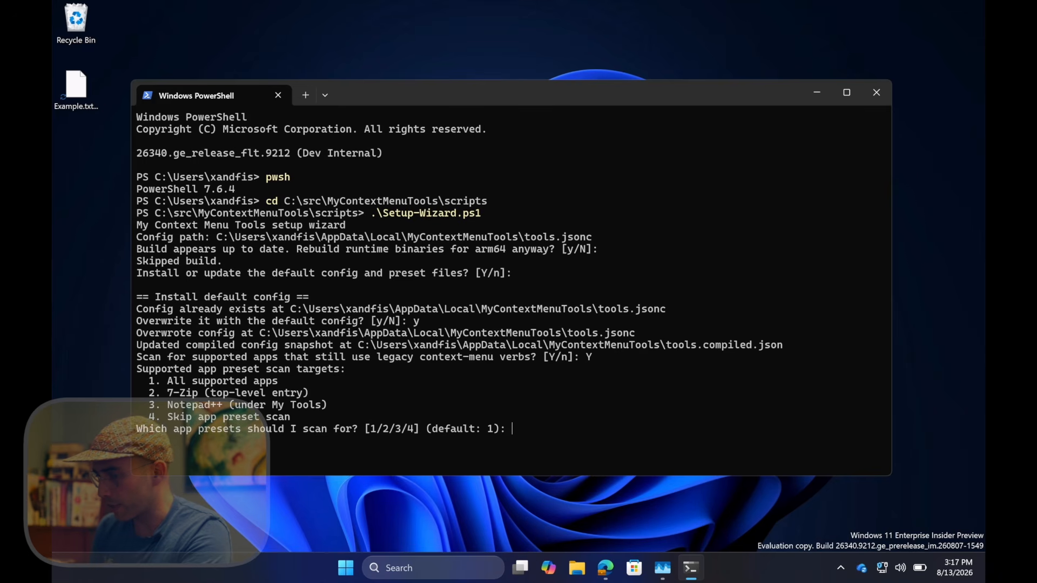
{"action": "key", "text": "Return"}
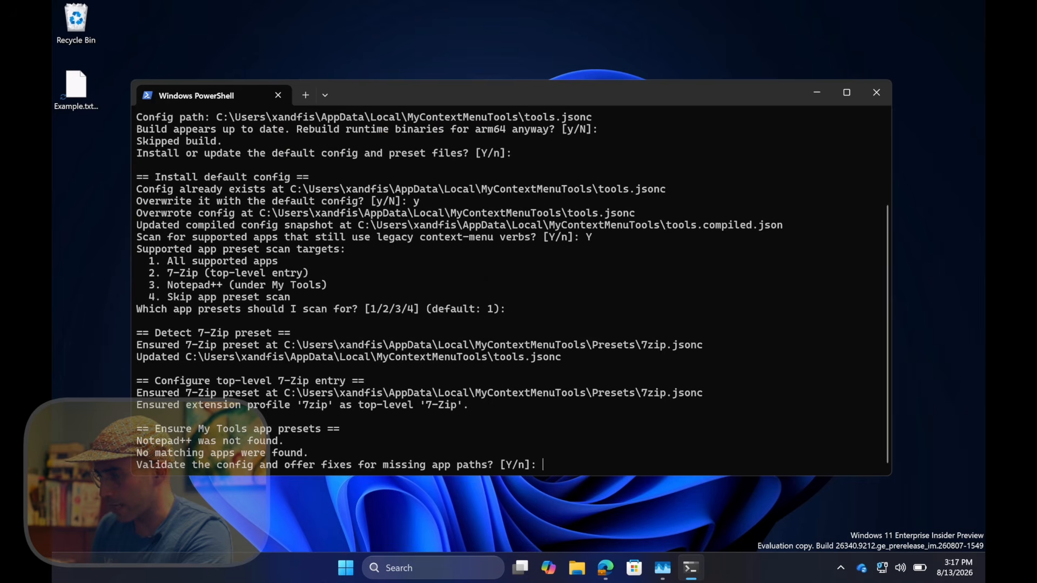
{"action": "key", "text": "Return"}
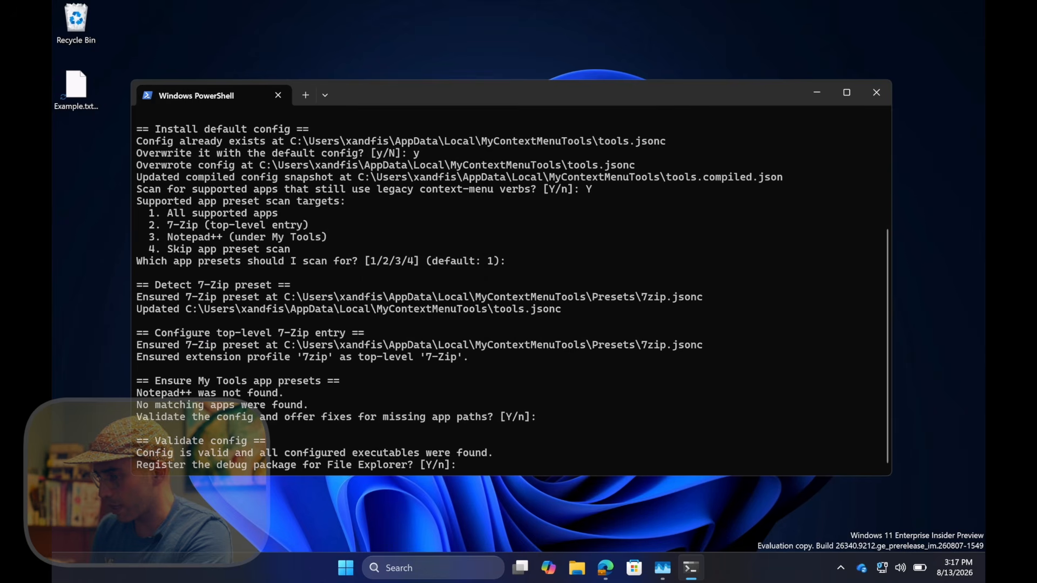
{"action": "key", "text": "Return"}
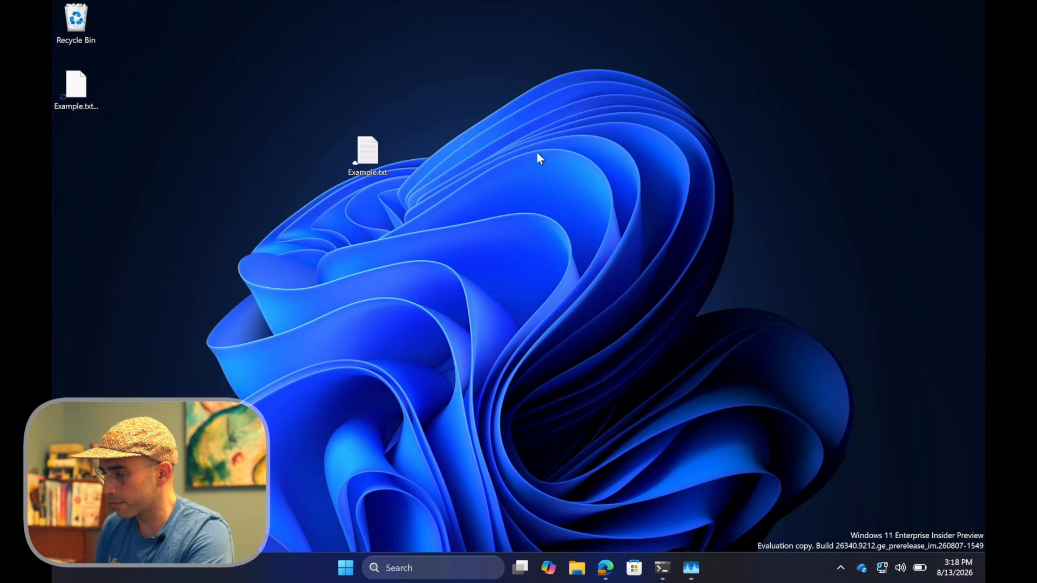
Check the 7-Zip commands under App extensions in Example.txt's context menu and open Manage extensions.
{"action": "right_click", "coordinate": [362, 158]}
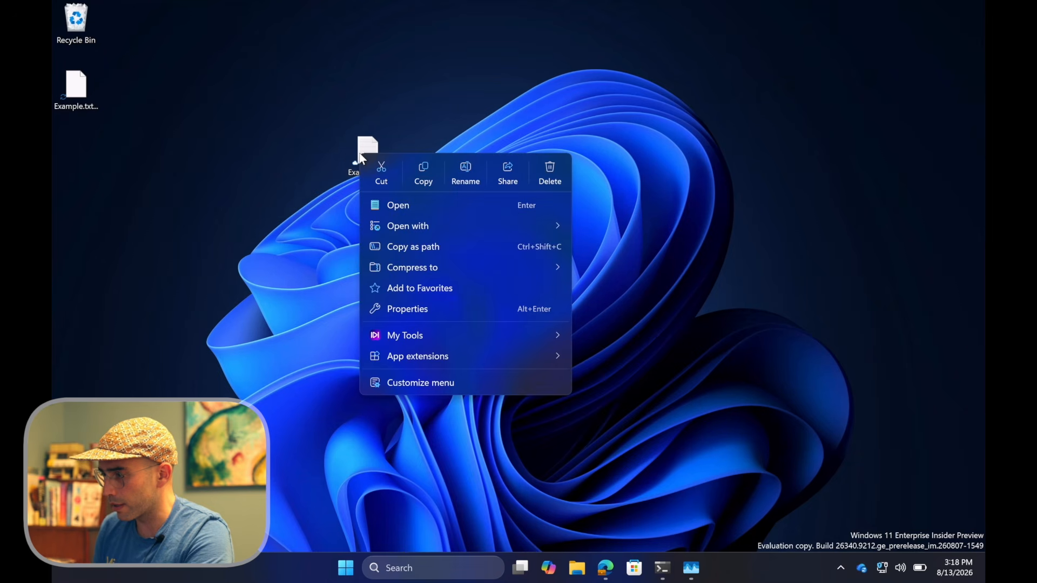
{"action": "mouse_move", "coordinate": [416, 358]}
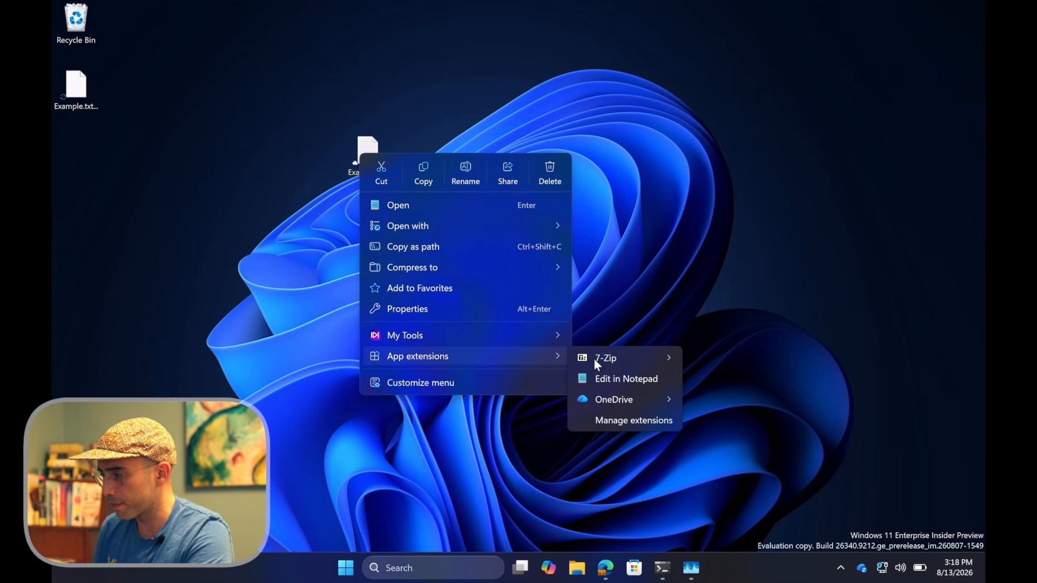
{"action": "mouse_move", "coordinate": [619, 359]}
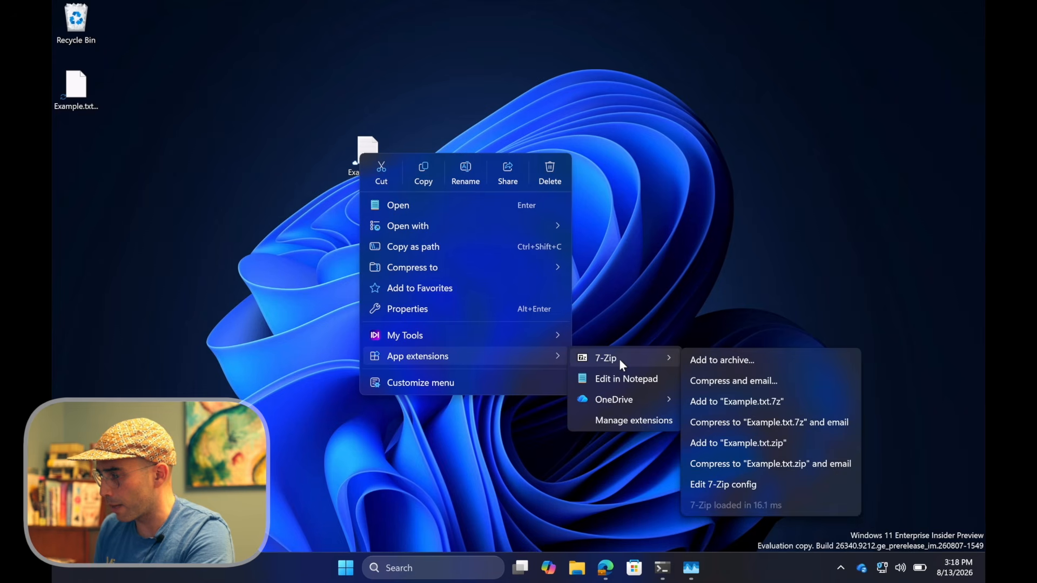
{"action": "left_click", "coordinate": [622, 423]}
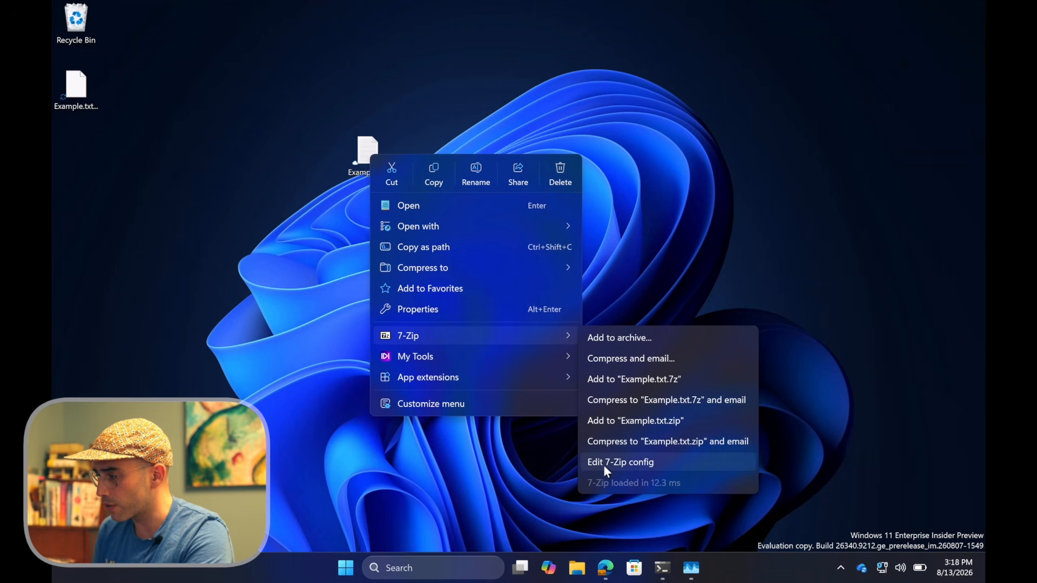
Open the 7-Zip config in Notepad, just once, look through the entries in 7zip.jsonc and close the file.
{"action": "left_click", "coordinate": [643, 465]}
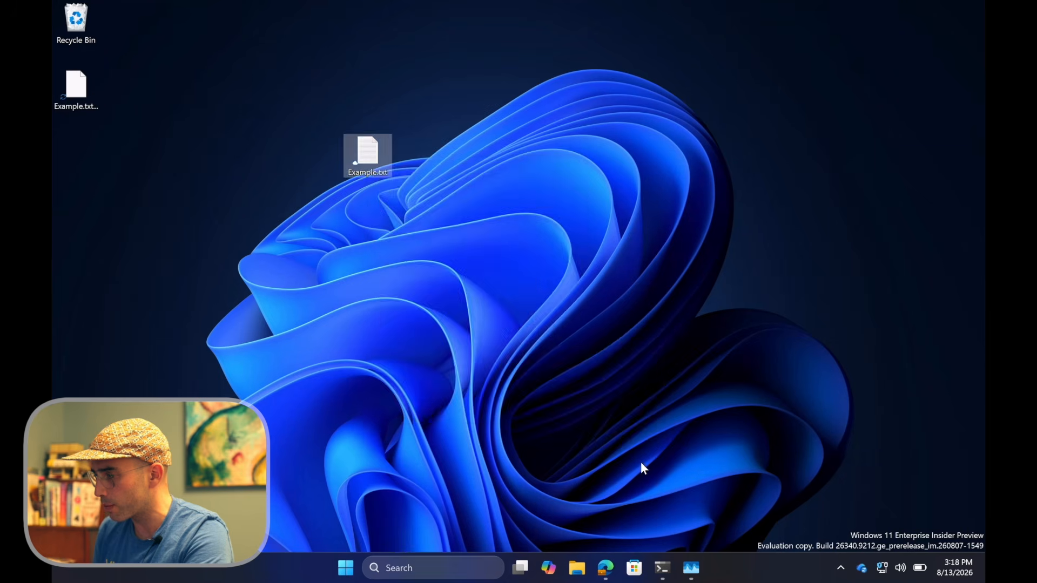
{"action": "left_click", "coordinate": [467, 232]}
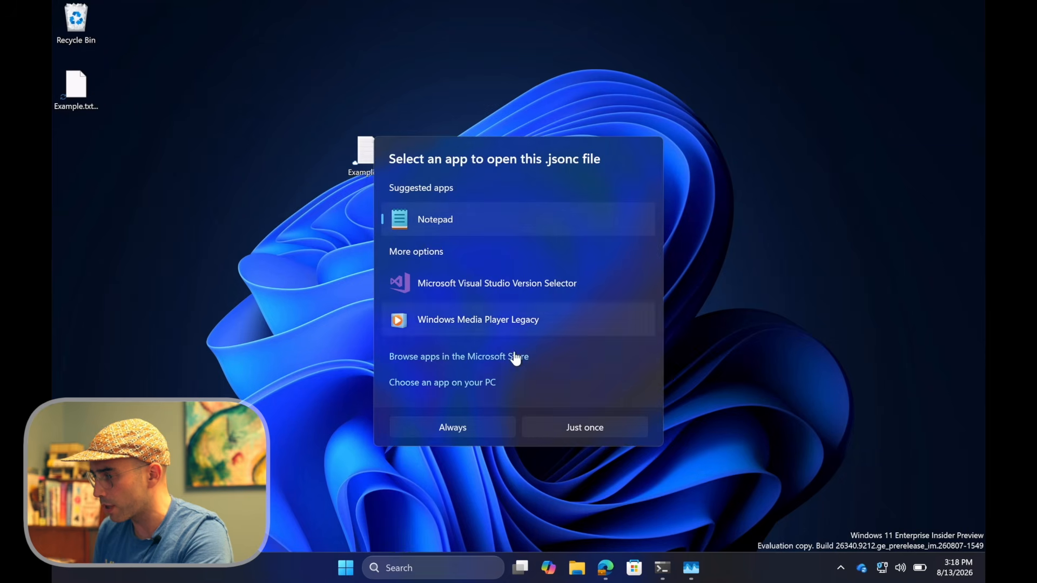
{"action": "left_click", "coordinate": [555, 435]}
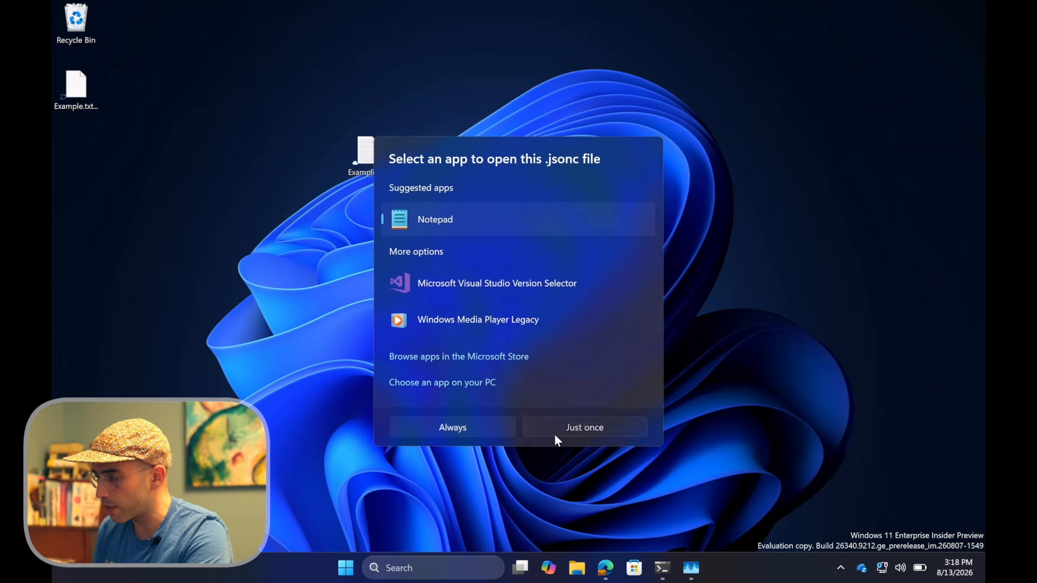
{"action": "scroll", "coordinate": [599, 339], "scroll_direction": "down", "scroll_amount": 20}
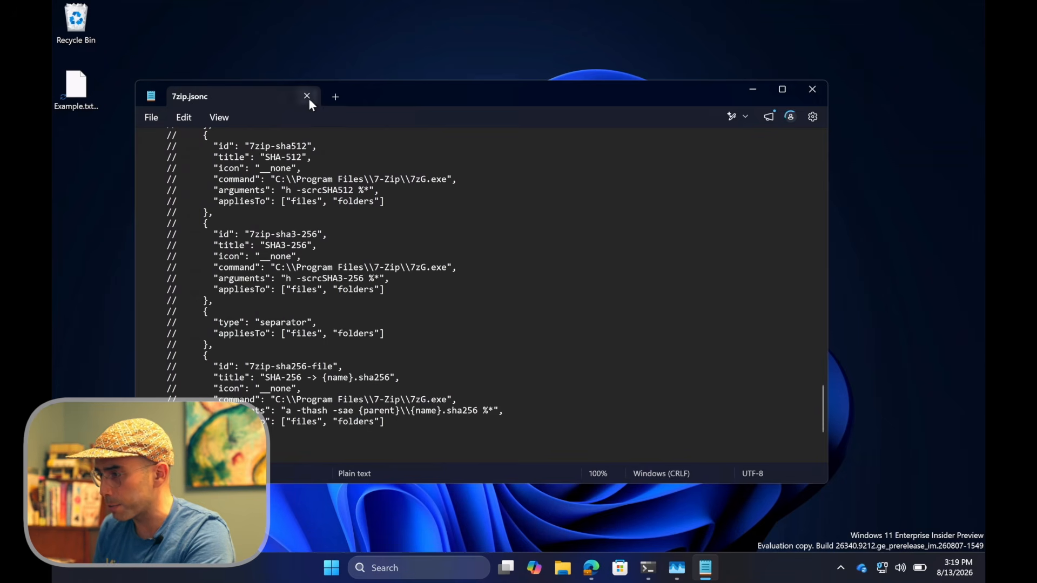
{"action": "left_click", "coordinate": [306, 97]}
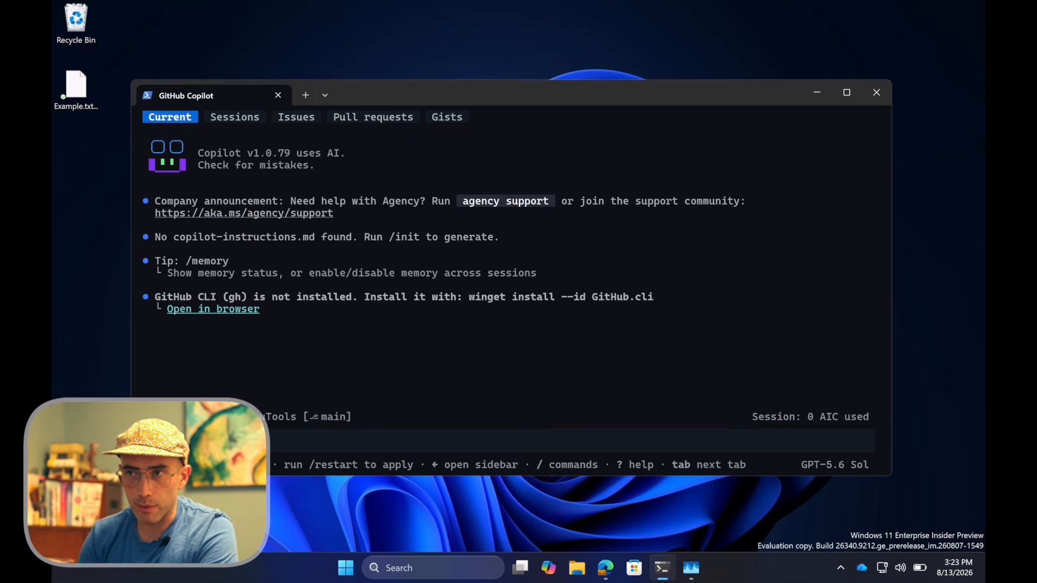
Ask GitHub Copilot to add a top-level file converter preset called FileFlip, and add it for files with Manage-ContextMenuExtensions.ps1.
{"action": "type", "text": "Add a top level preset (like 7-zip) for a new converter between common filetypes (call it FileFlip), focusing at first on coverting from txt to pdf as an initial example. Once added, provide instructions on how to deploy."}
{"action": "key", "text": "Return"}
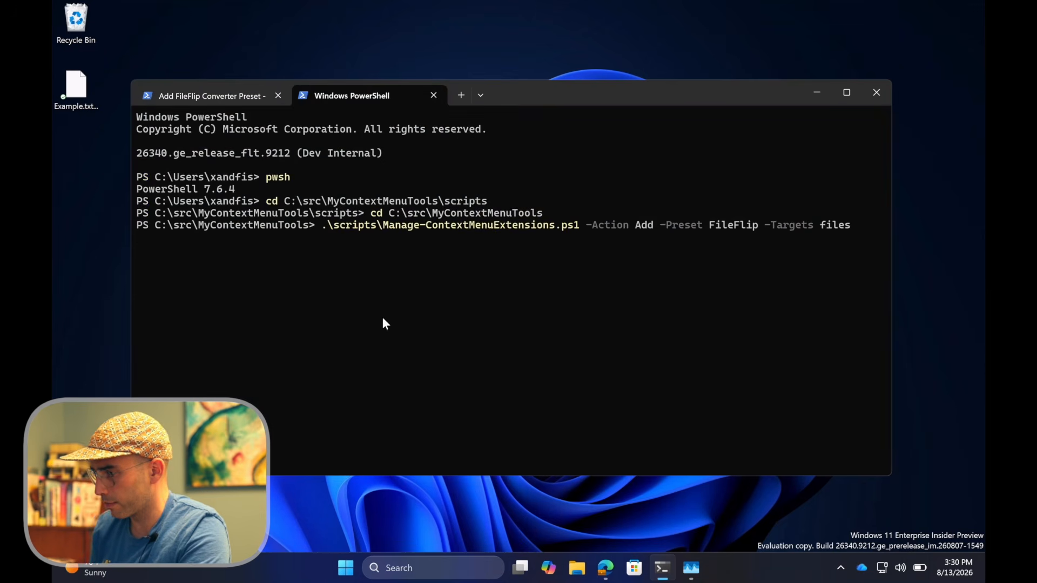
{"action": "key", "text": "Return"}
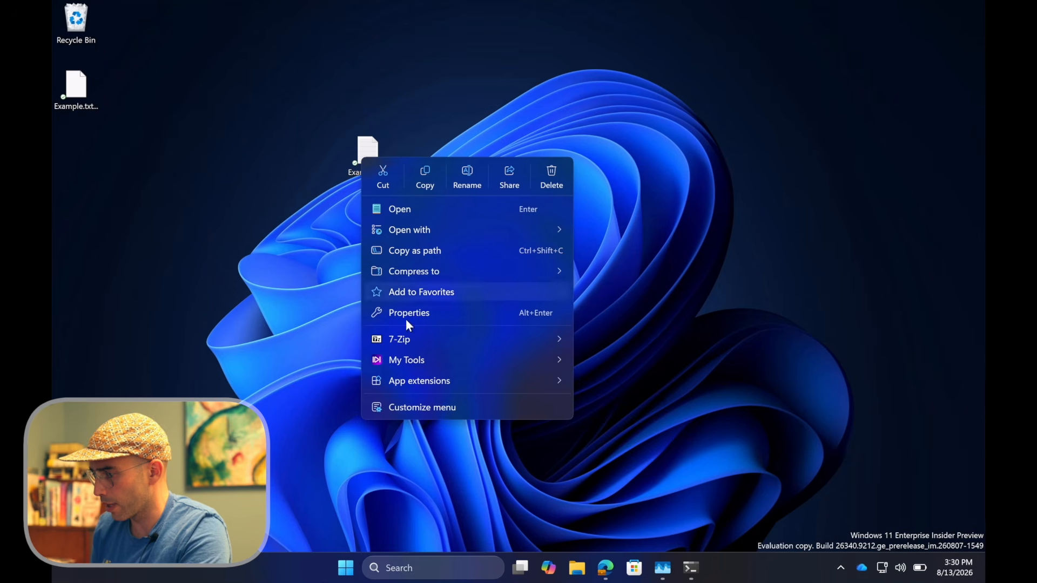
Convert Example.txt to PDF with FileFlip from App extensions in its context menu and open the resulting Example.pdf.
{"action": "mouse_move", "coordinate": [412, 386]}
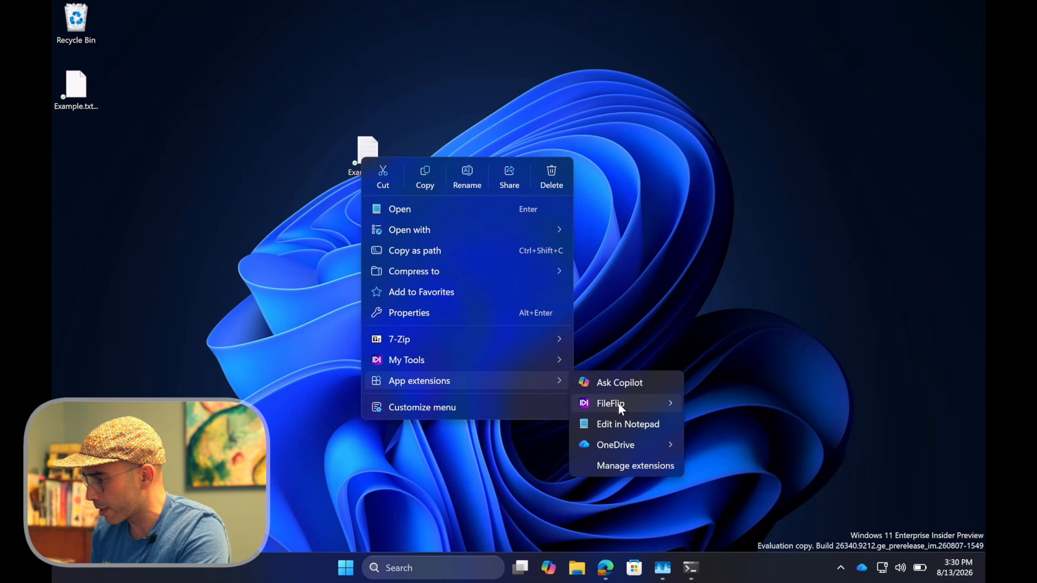
{"action": "mouse_move", "coordinate": [621, 409]}
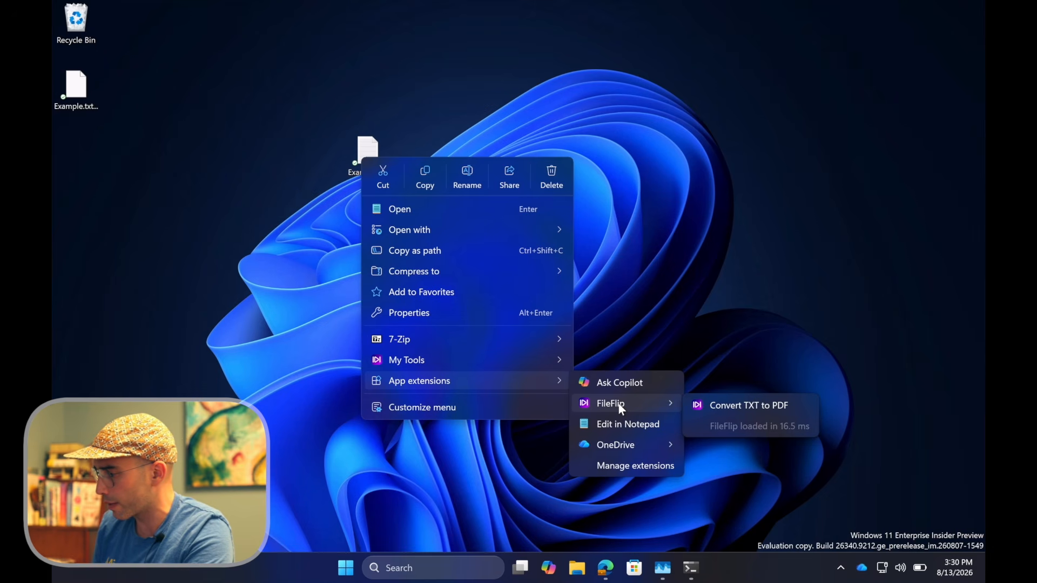
{"action": "left_click", "coordinate": [740, 407]}
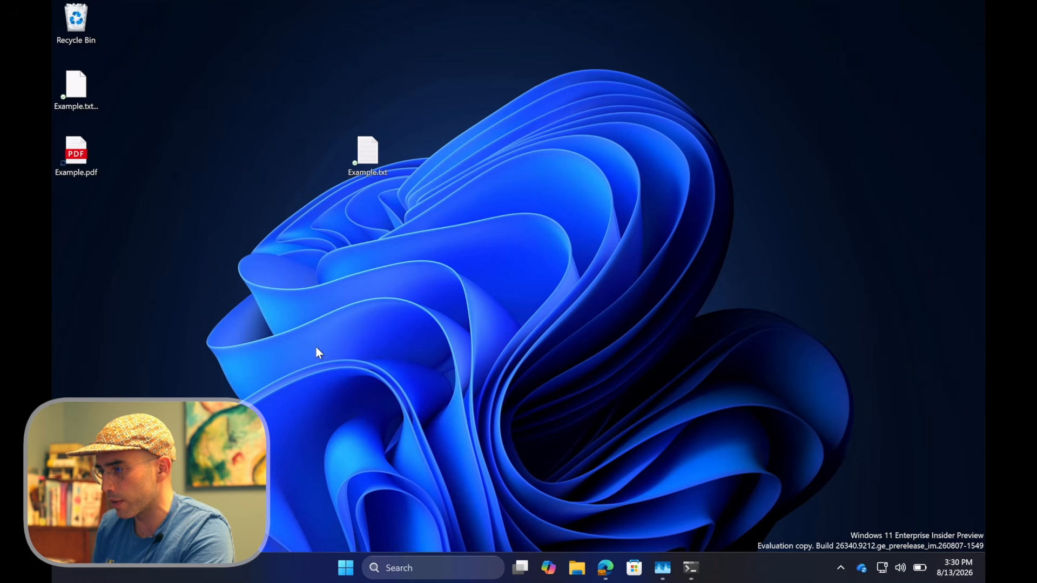
{"action": "double_click", "coordinate": [82, 156]}
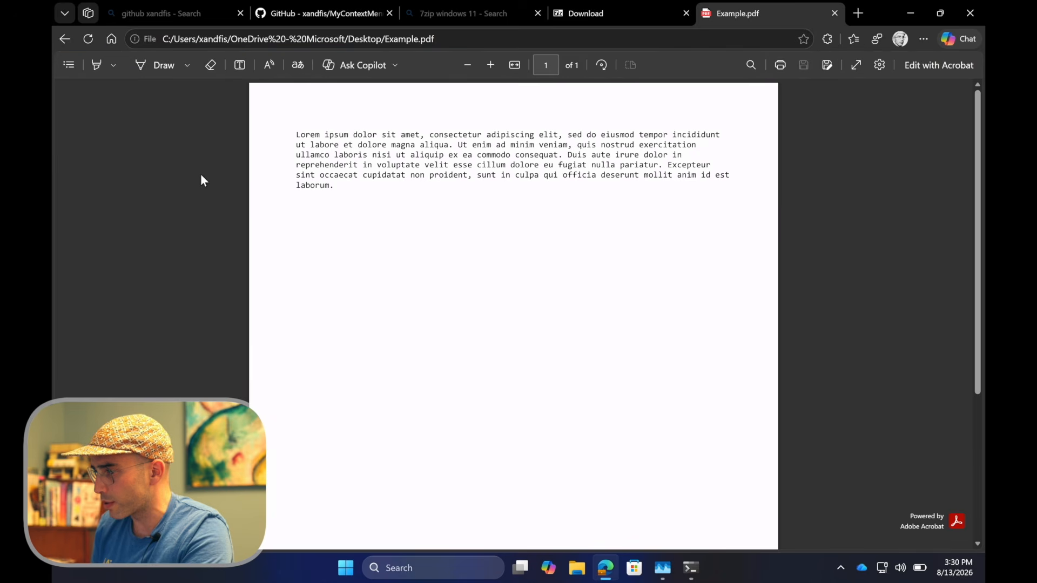